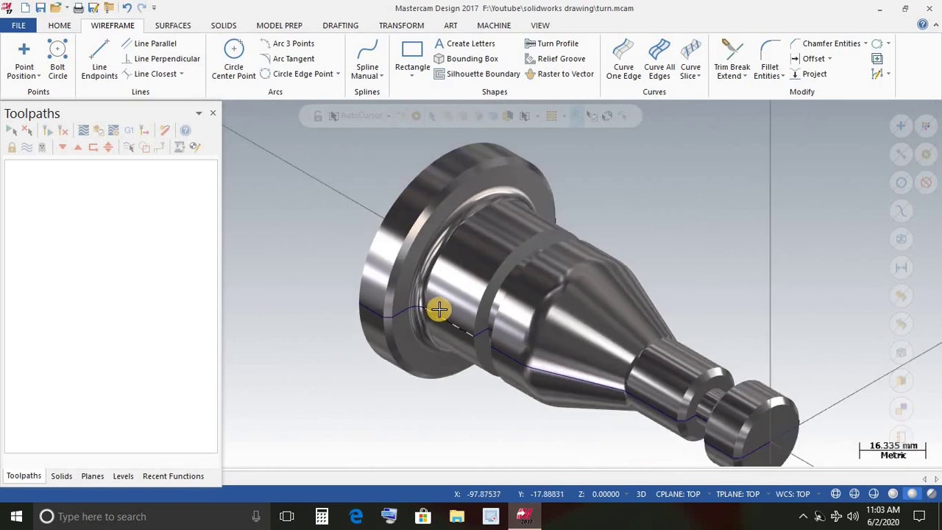
Step: Create a new level 2 and name it solid model
right_click(272, 149)
left_click(319, 216)
scroll(736, 301, "up", 1)
scroll(412, 279, "up", 1)
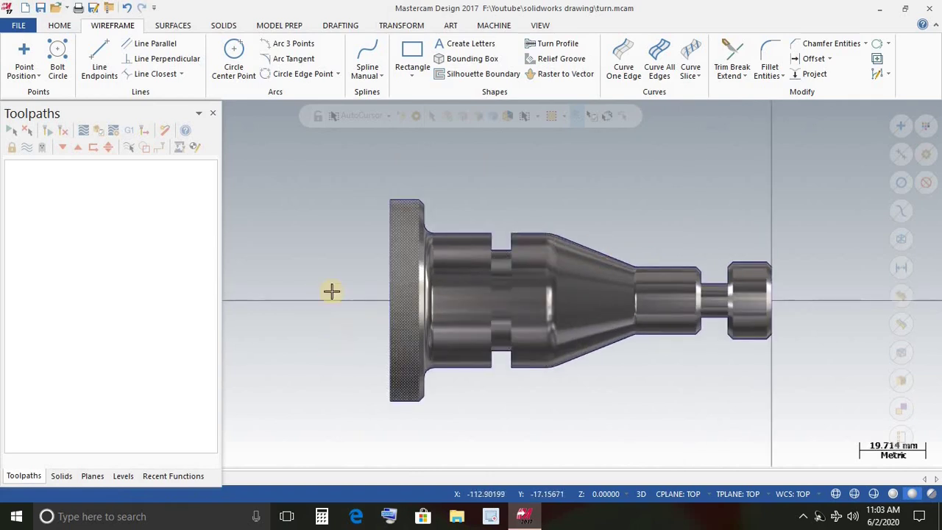
left_click(119, 476)
left_click(11, 132)
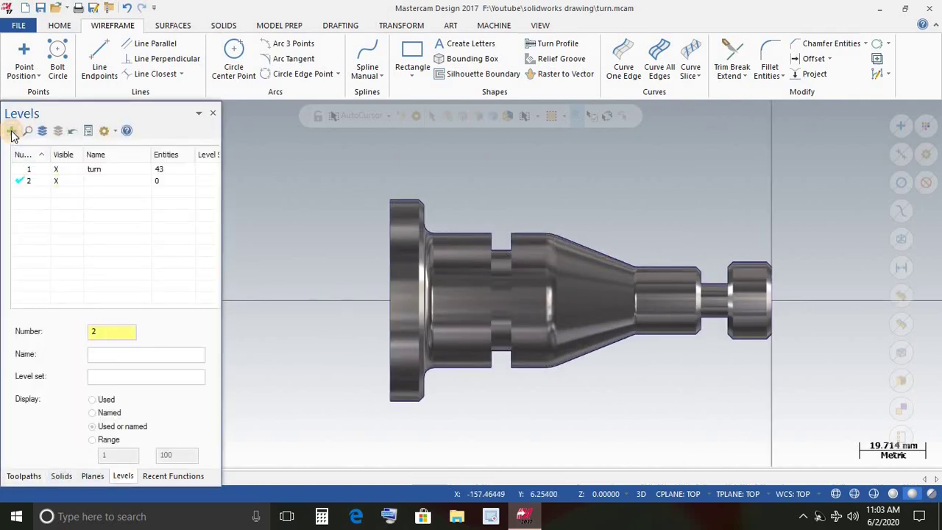
left_click(115, 358)
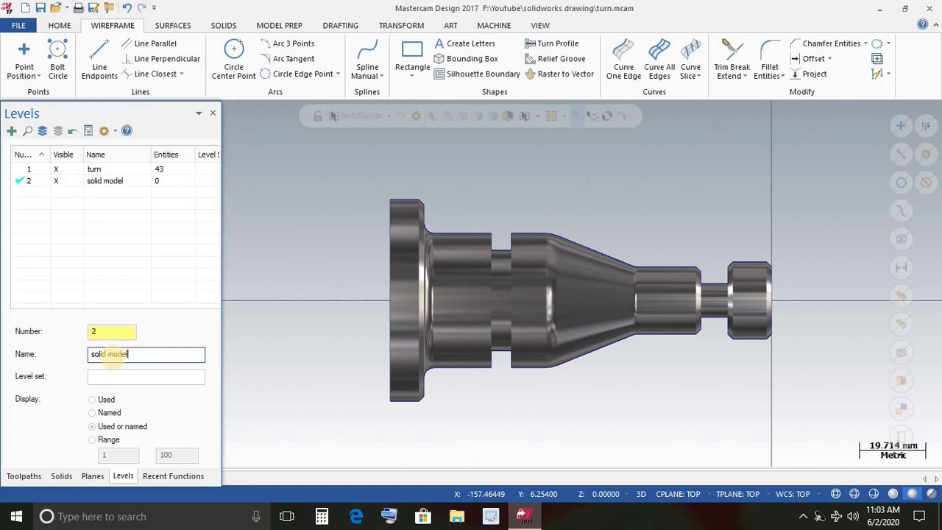
Step: Move the shaft's solid body to level 2
left_click(22, 476)
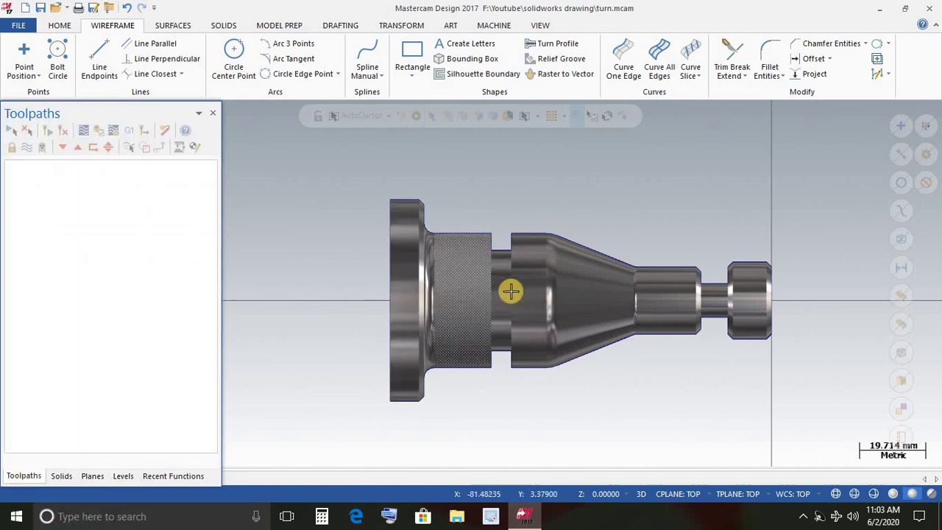
left_click(582, 285)
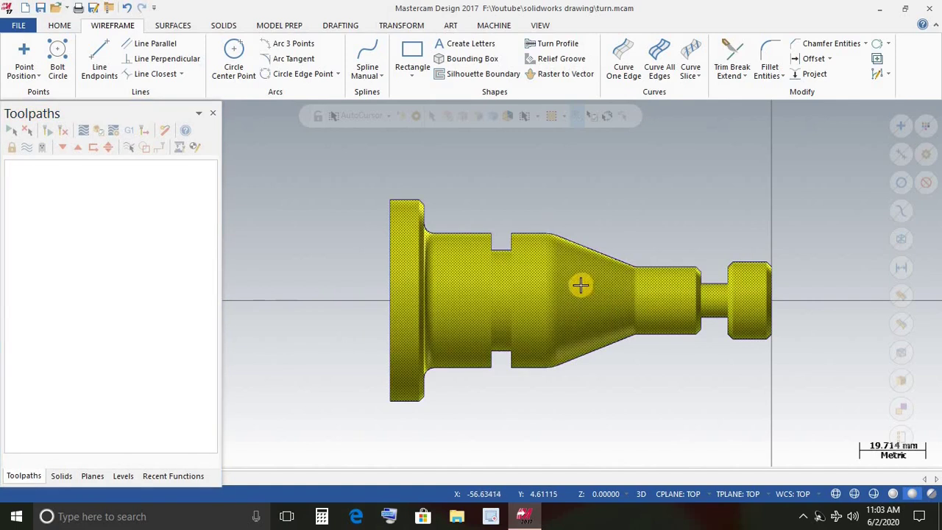
right_click(580, 287)
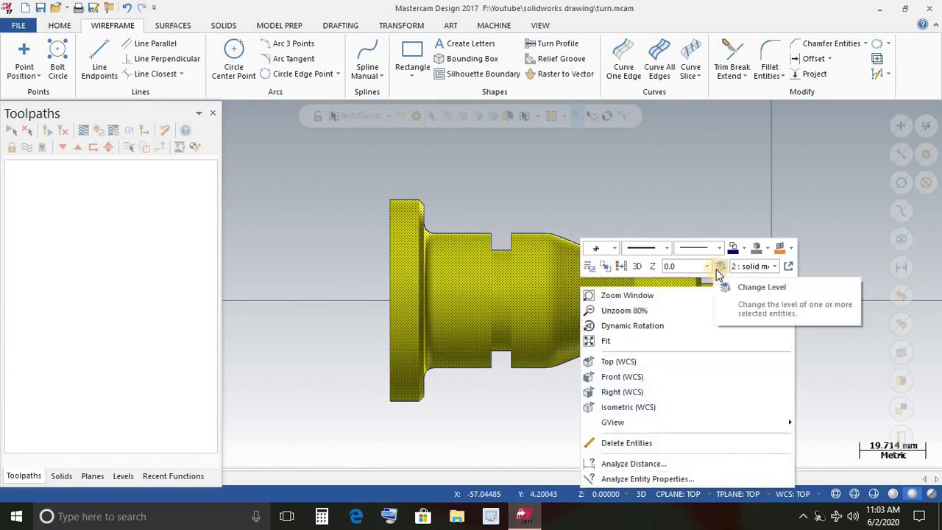
left_click(717, 268)
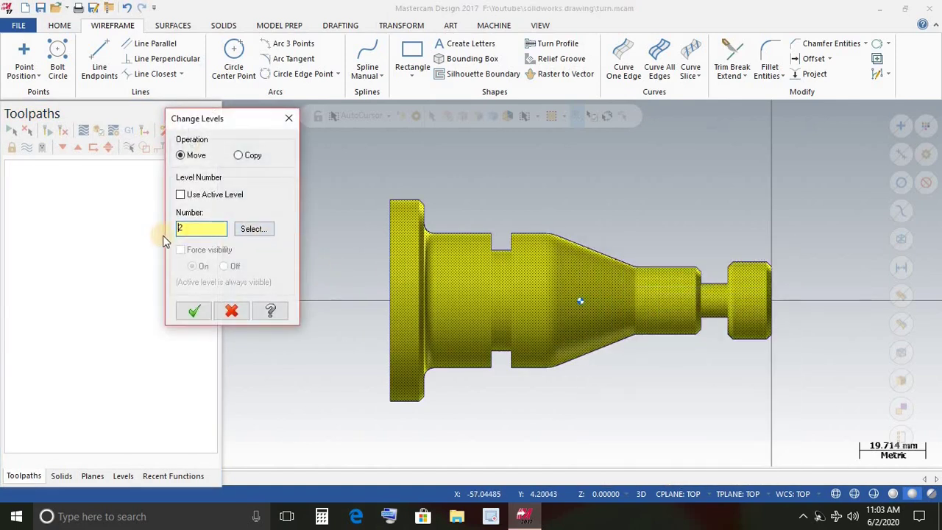
left_click(195, 311)
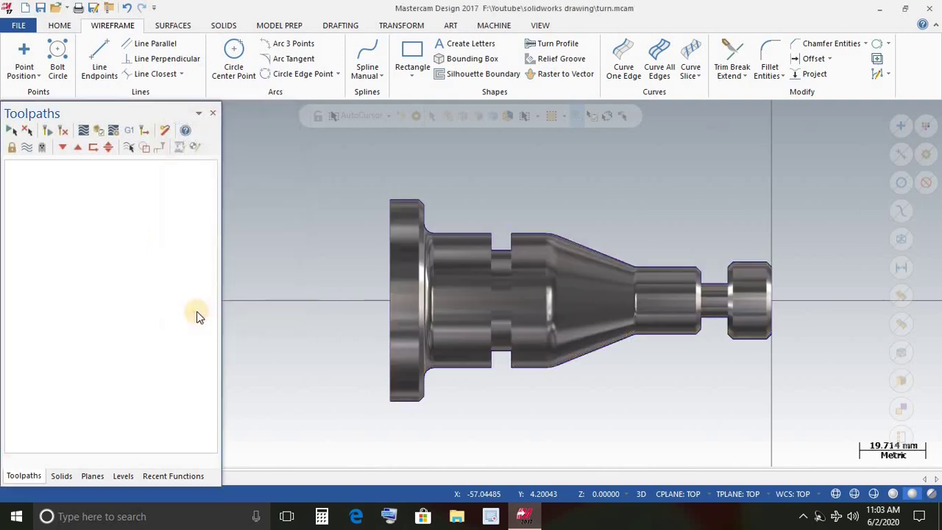
Step: Make level 1 the active level and hide level 2 with the solid body
left_click(116, 478)
left_click(21, 170)
left_click(62, 170)
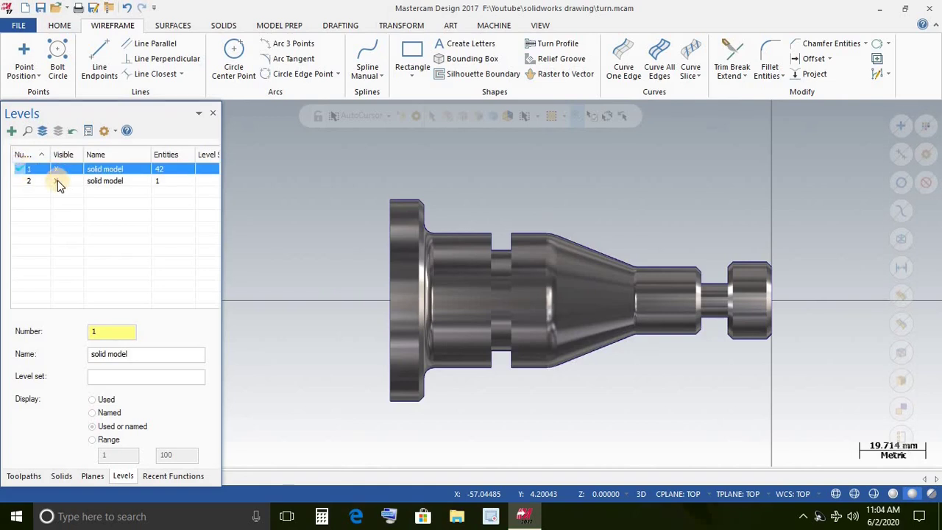
left_click(58, 181)
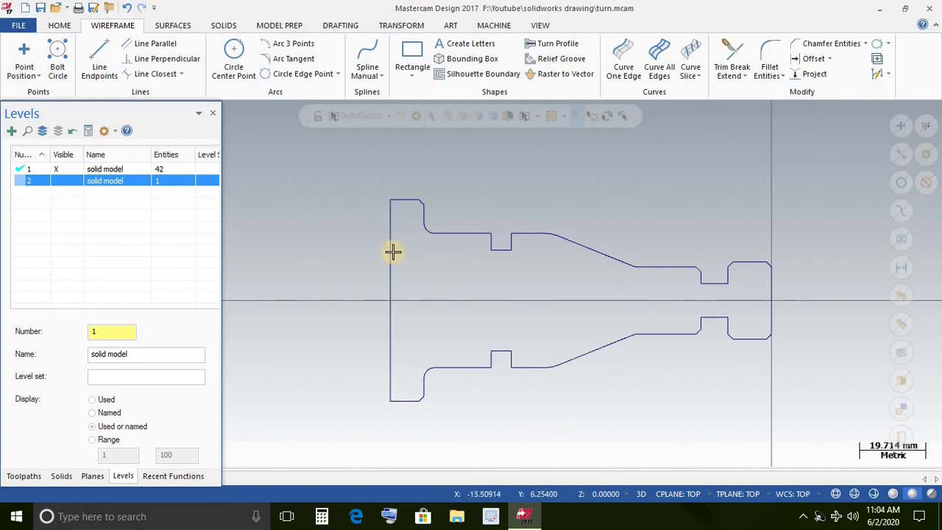
Step: Draw a 113.5 mm centre line from the midpoint of the profile's large end face to the origin
left_click(13, 475)
scroll(814, 320, "up", 1)
scroll(814, 319, "down", 2)
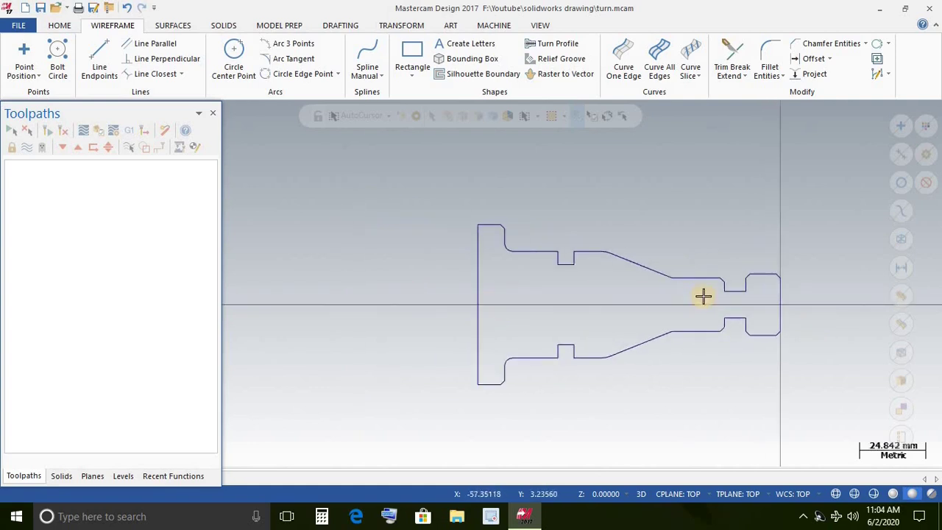
left_click(557, 251)
scroll(813, 302, "up", 1)
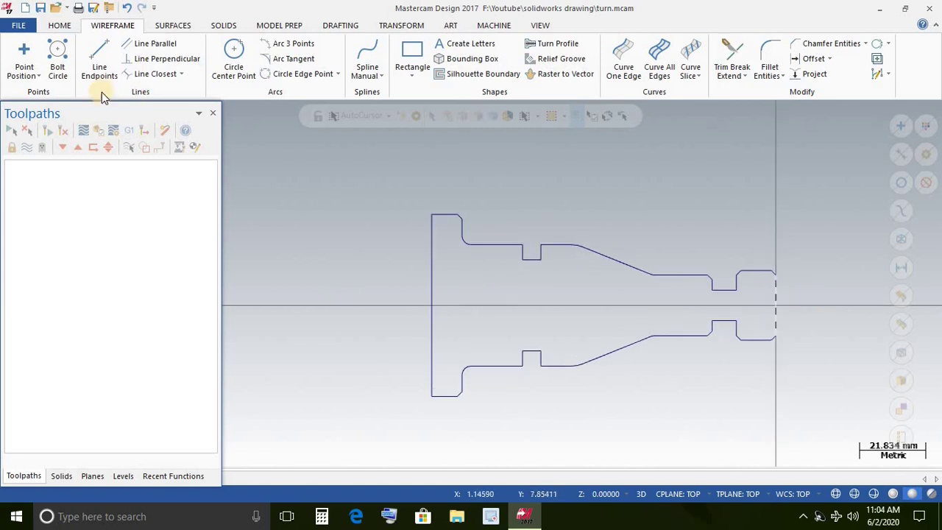
left_click(99, 63)
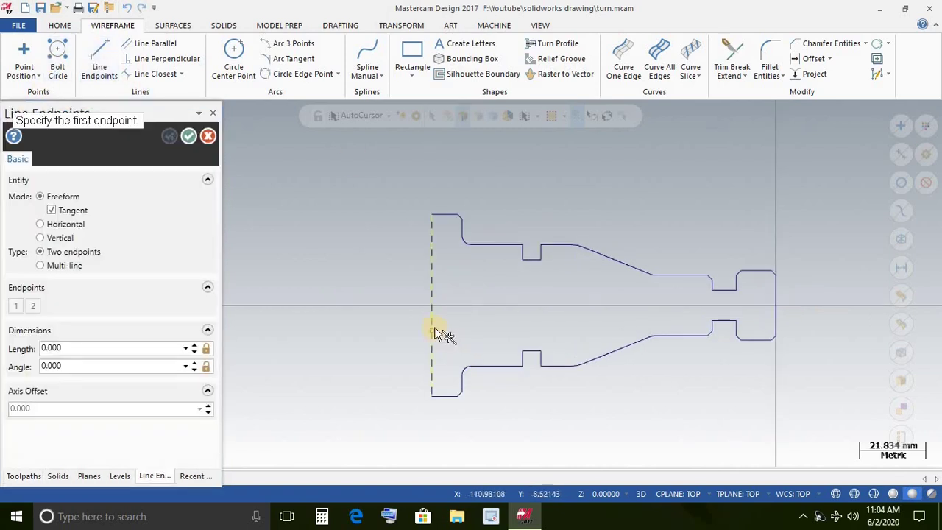
left_click(433, 302)
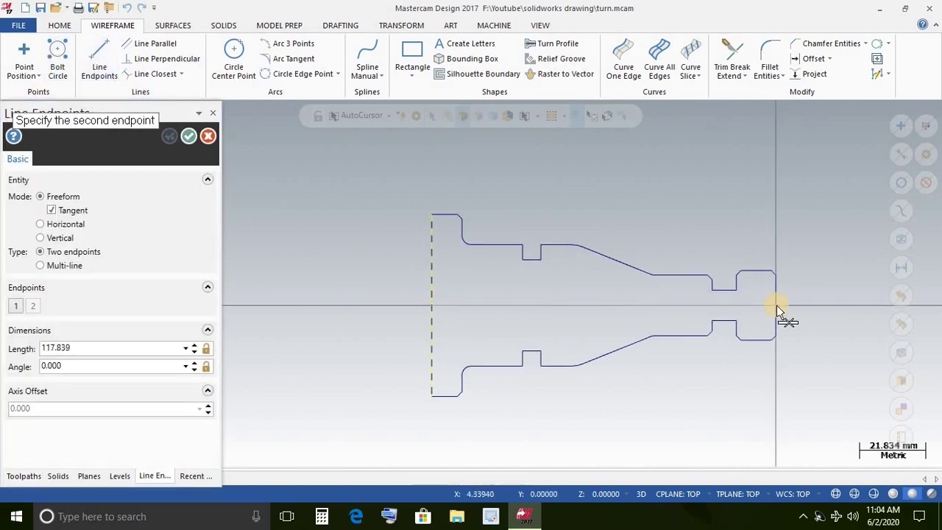
left_click(776, 305)
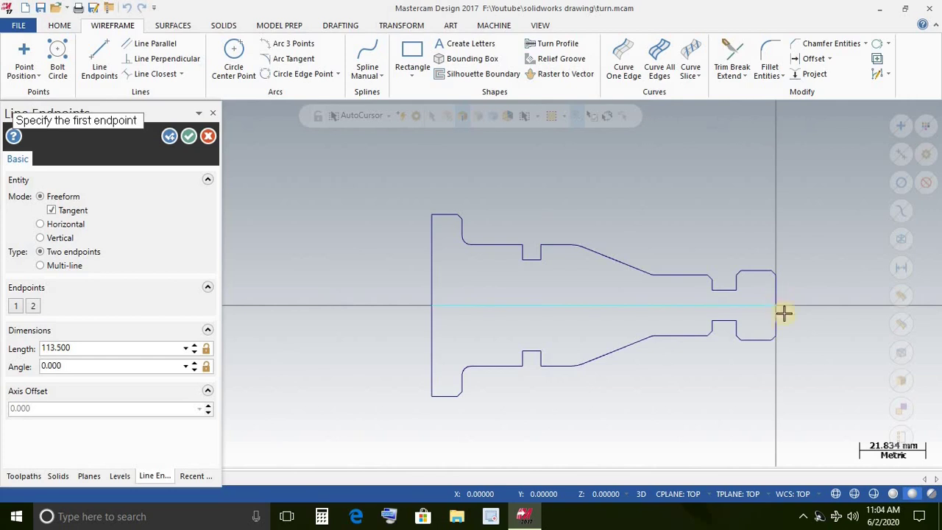
left_click(188, 136)
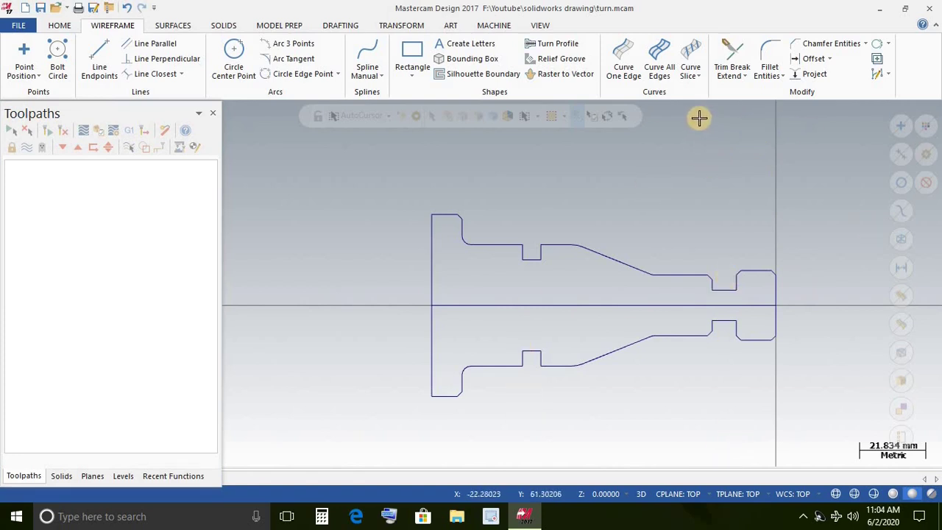
Step: Trim away the half of the profile below the centre line using Divide/delete
left_click(736, 44)
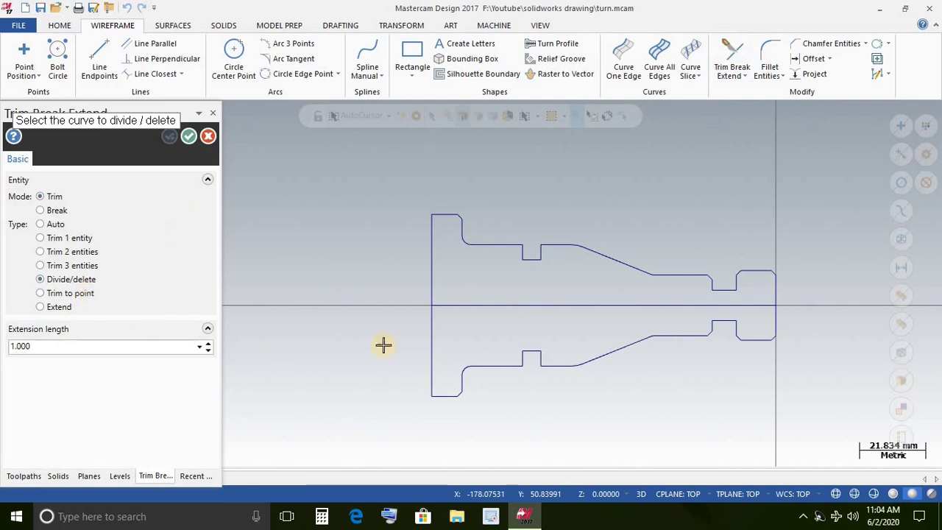
left_click(432, 348)
left_click(459, 396)
left_click(574, 365)
left_click(614, 350)
left_click(665, 334)
left_click(725, 320)
left_click(736, 330)
left_click(755, 339)
left_click(774, 326)
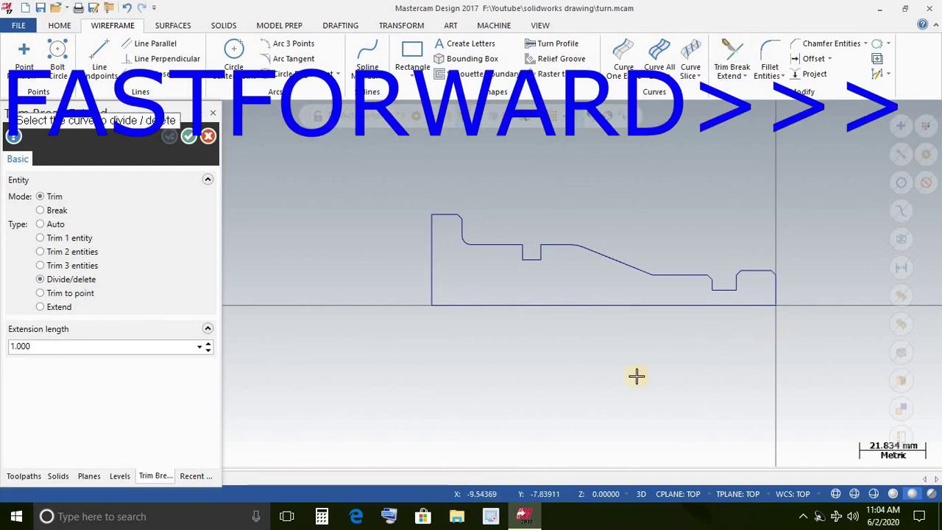
left_click(188, 135)
scroll(807, 292, "up", 2)
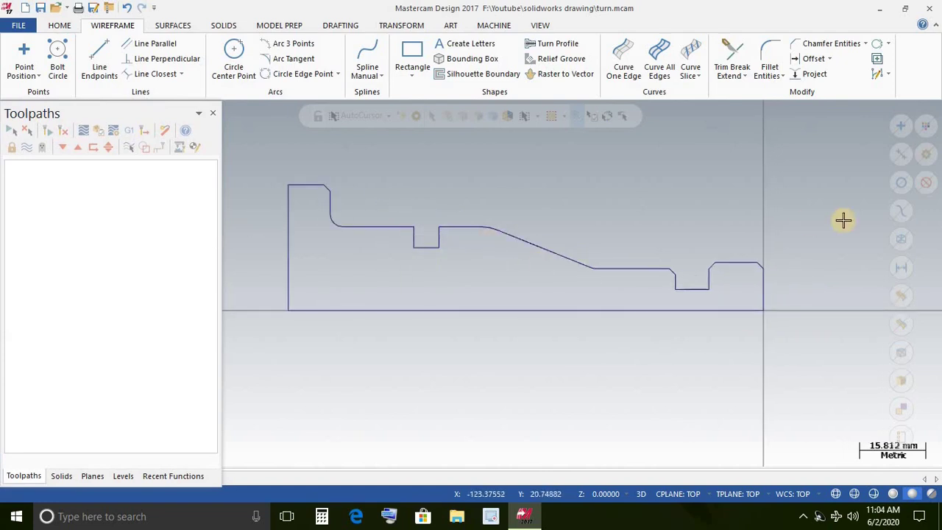
scroll(690, 315, "down", 3)
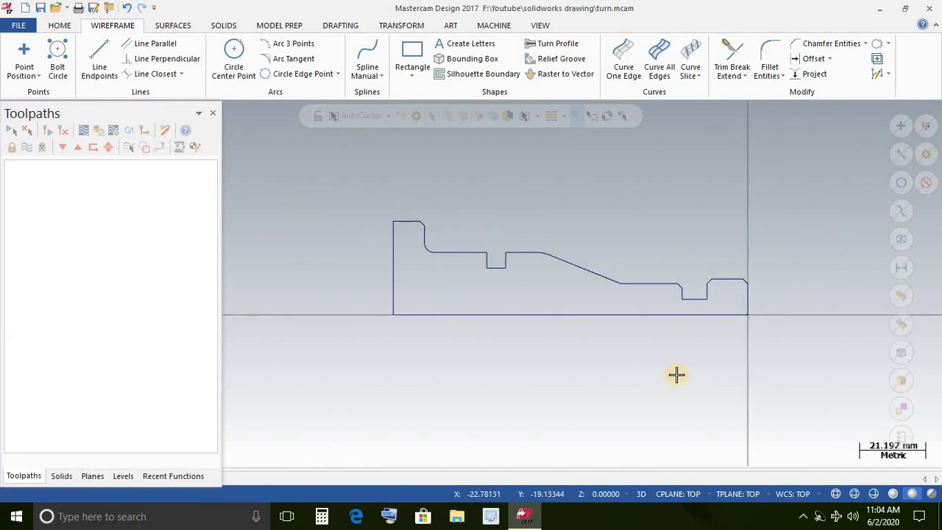
Step: Add the default lathe as the machine type
left_click(491, 25)
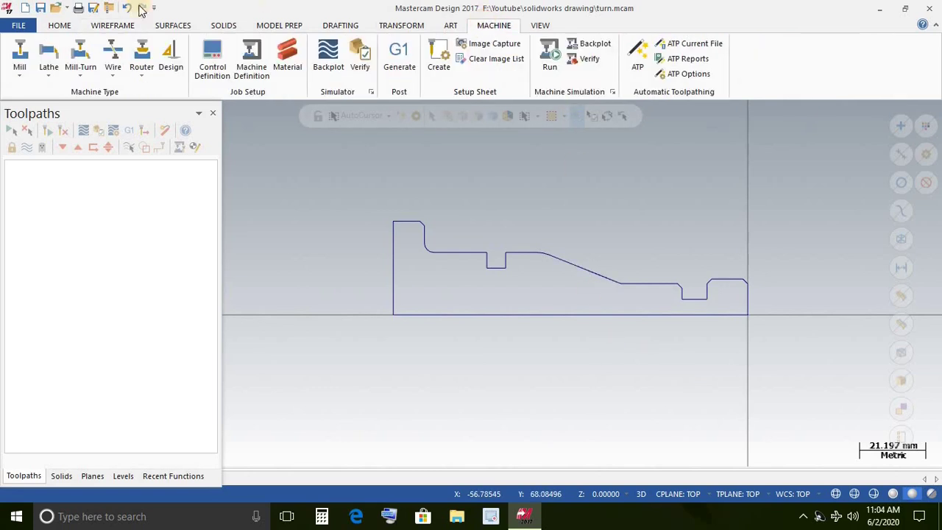
left_click(53, 55)
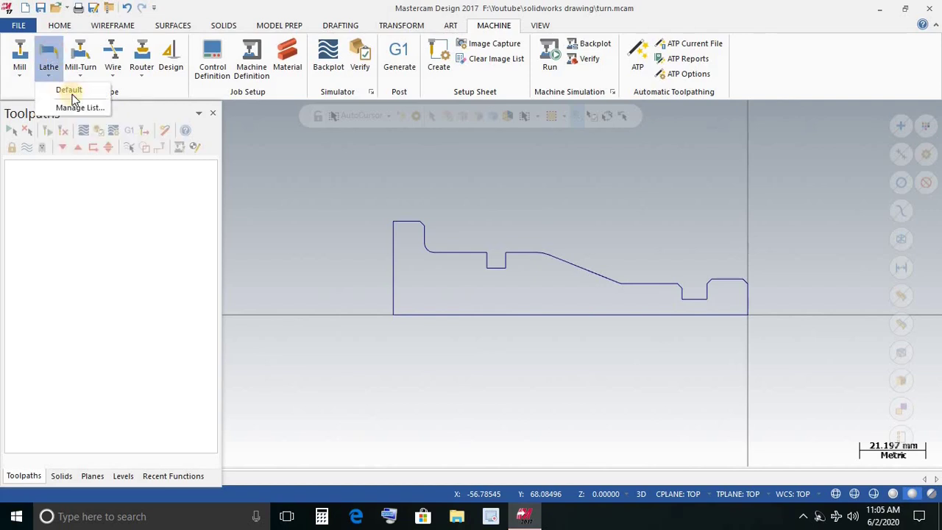
left_click(72, 90)
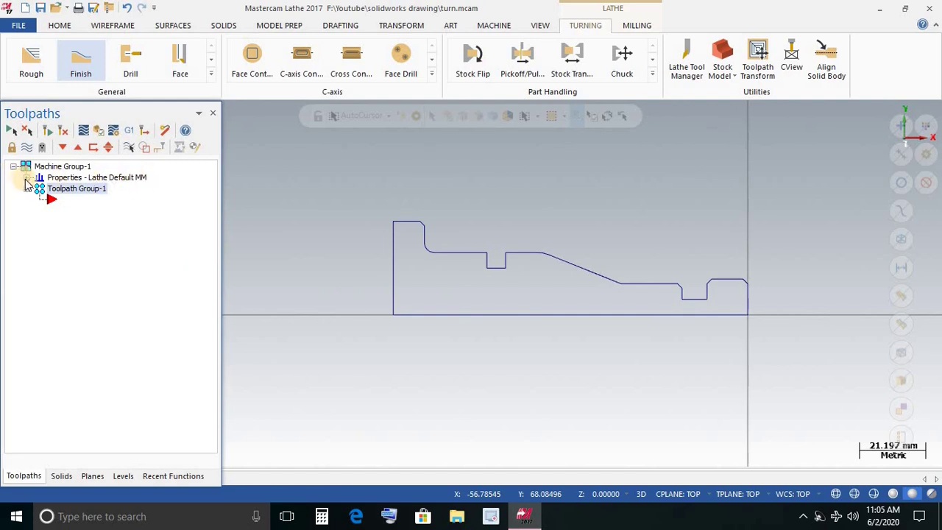
Step: Define the left spindle stock as a cylinder from two points, the origin and the outer corner of the flange's end face
left_click(25, 179)
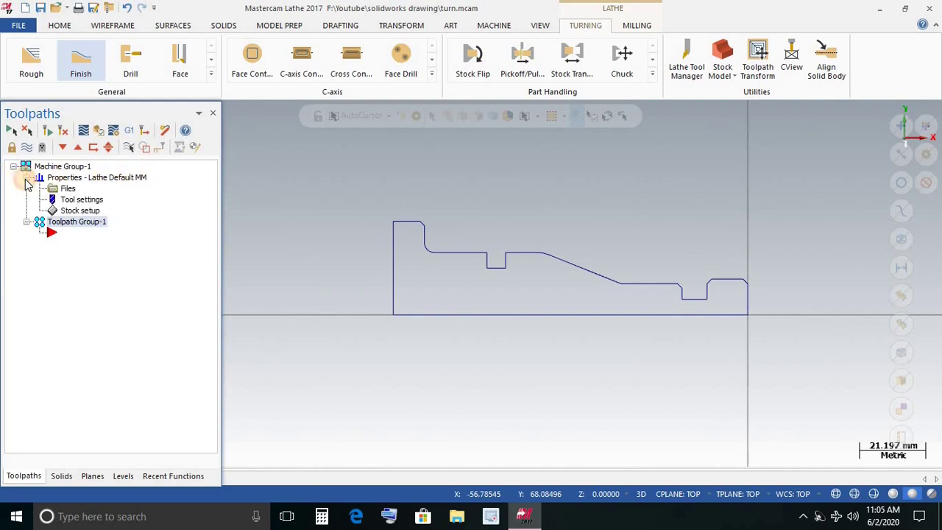
double_click(83, 212)
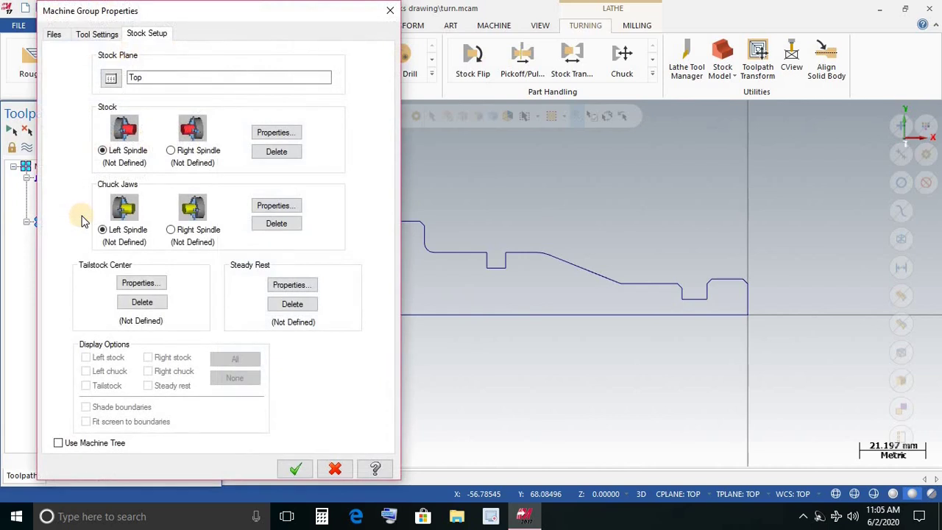
left_click(272, 132)
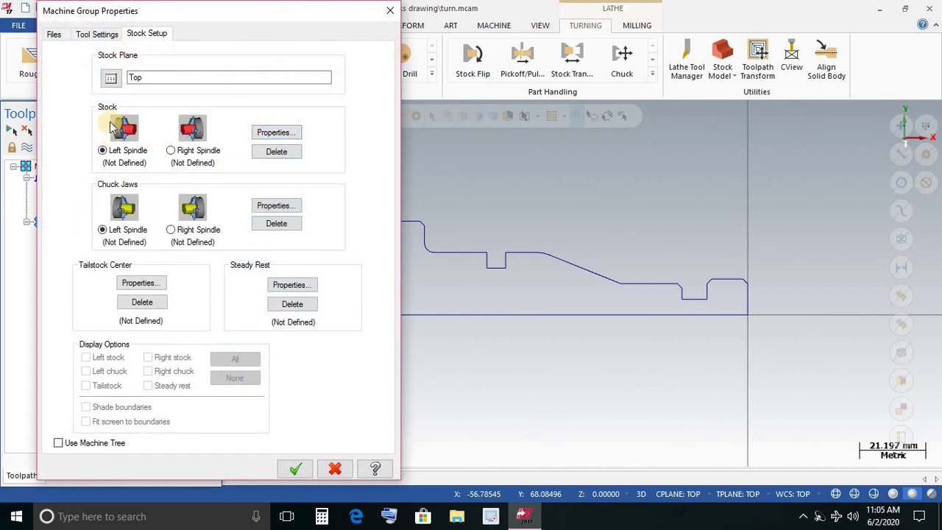
left_click(267, 134)
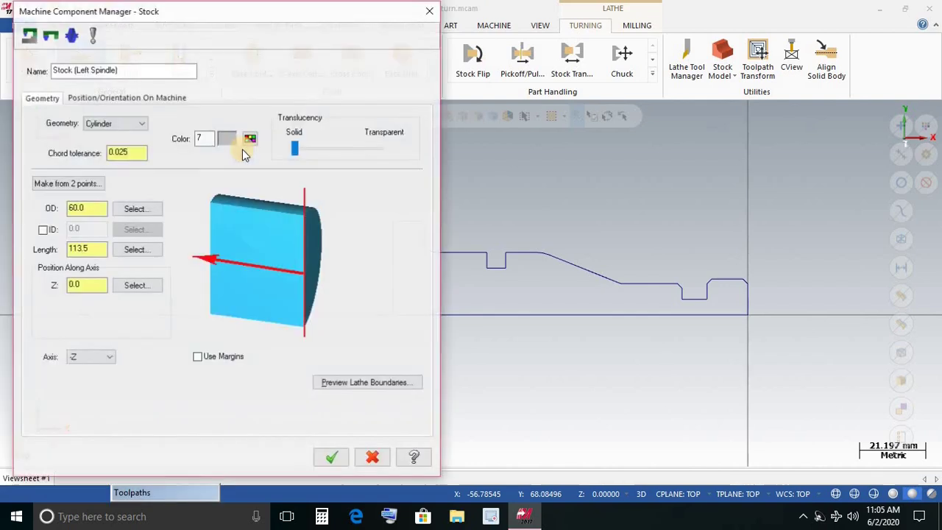
left_click(67, 182)
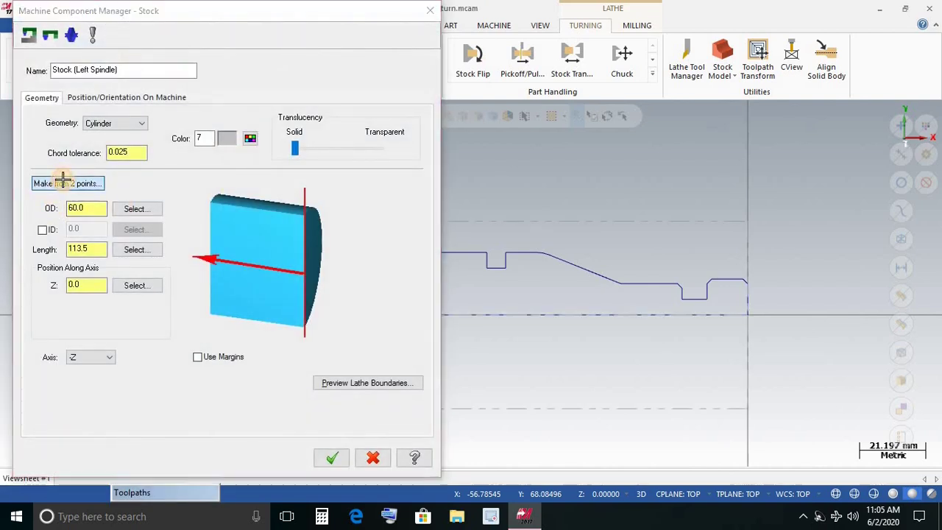
left_click(746, 317)
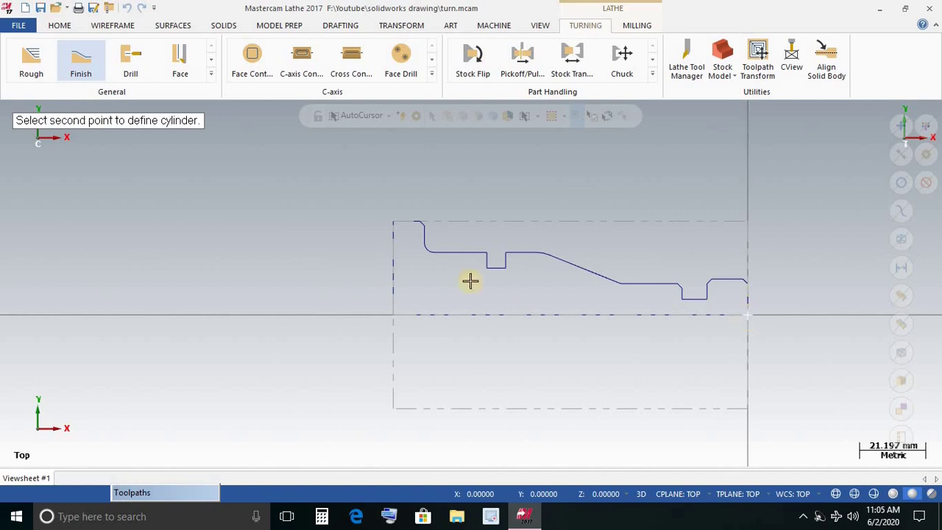
left_click(392, 221)
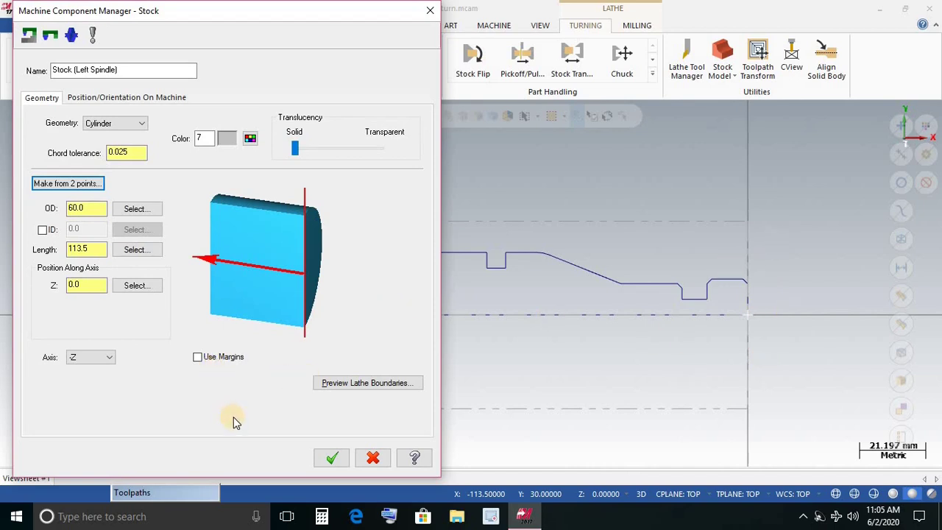
Step: Enable stock margins and set the OD margin to 1, the right margin to 0.5 and the left margin to 22
left_click(203, 360)
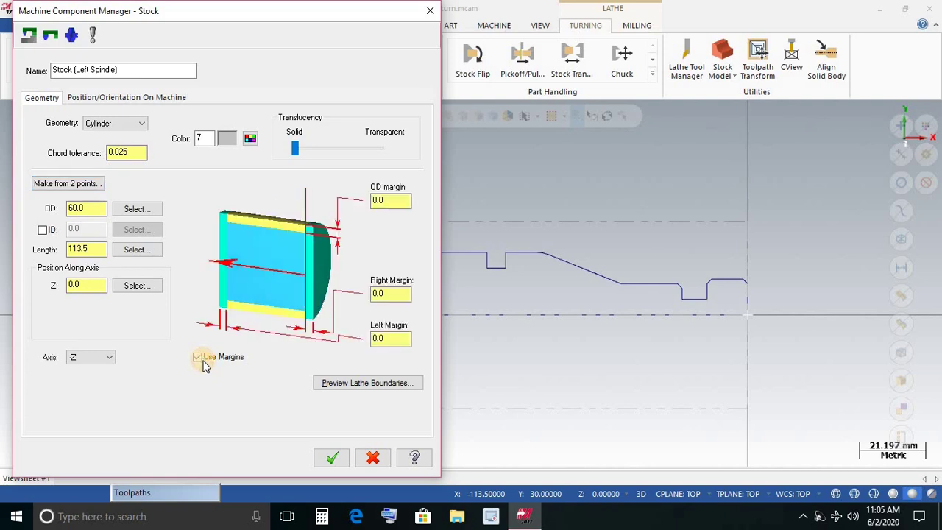
left_click(402, 204)
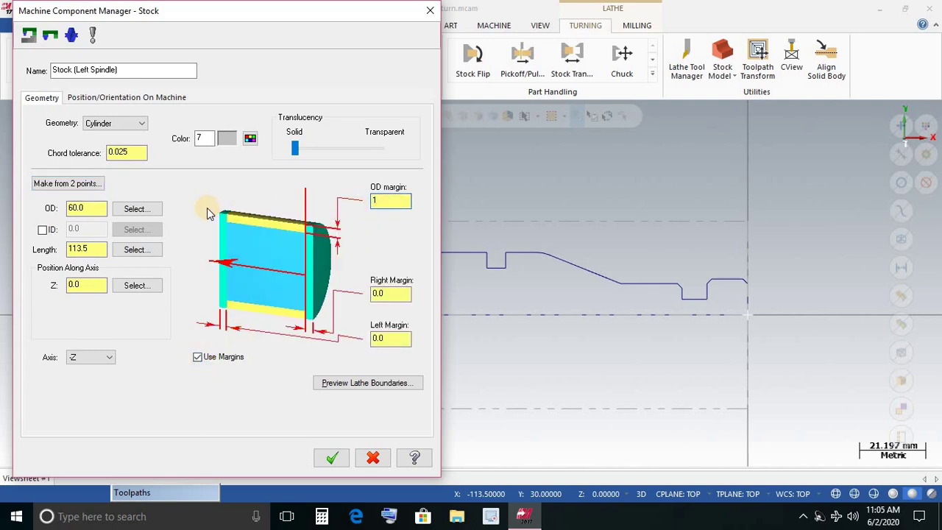
left_click(399, 293)
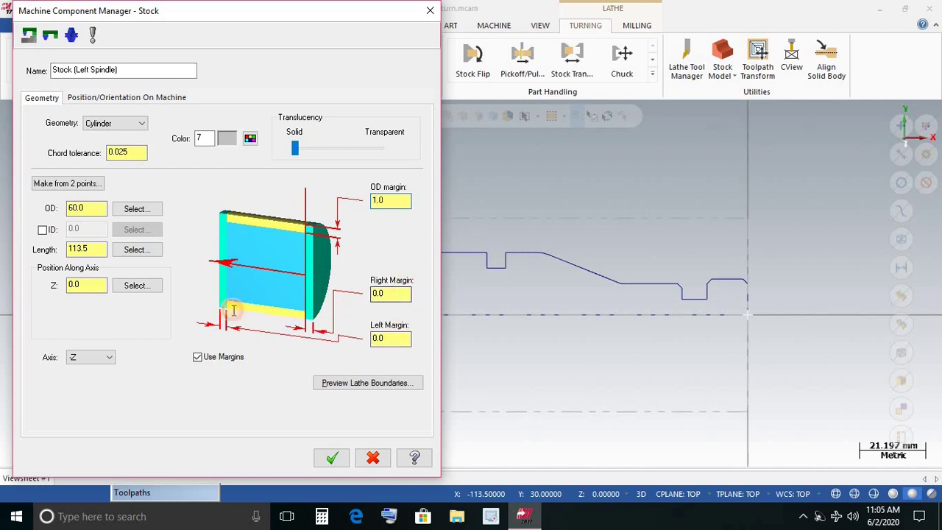
left_click(390, 338)
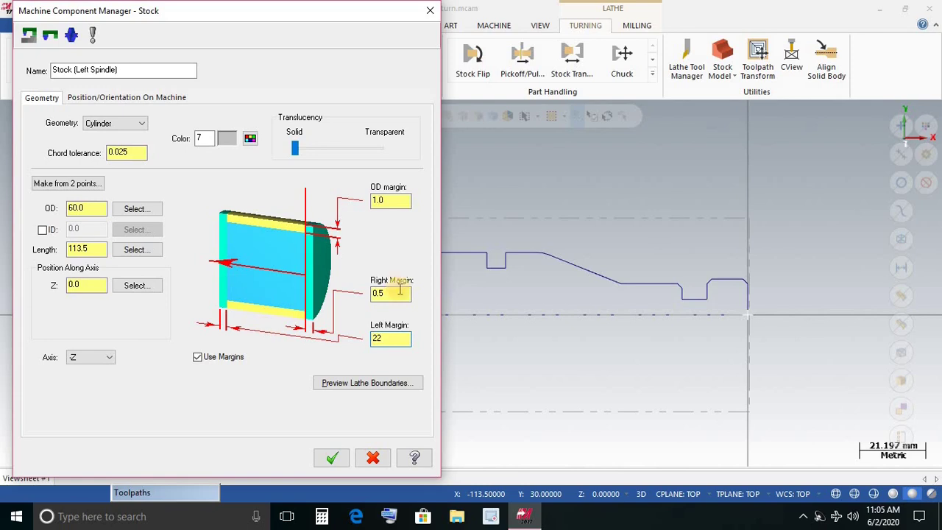
left_click(334, 469)
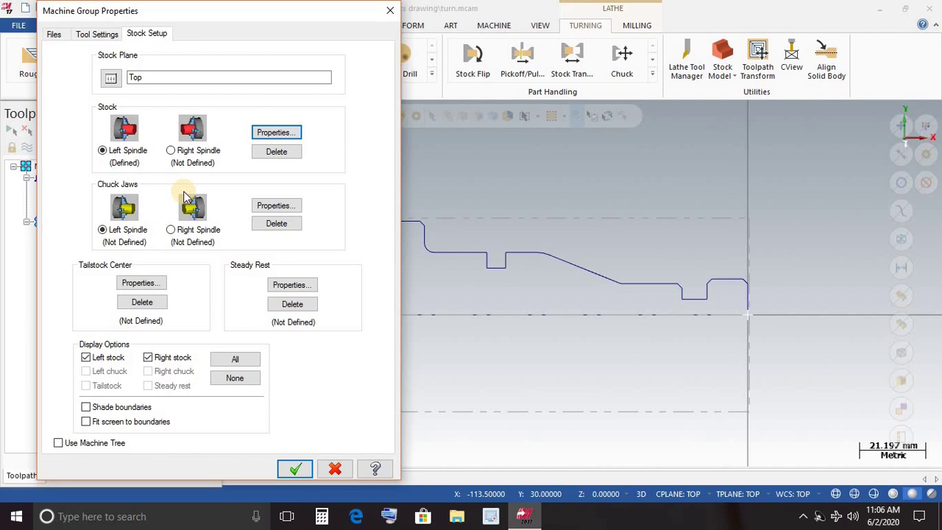
Step: Define the left spindle chuck jaws with OD #1 clamping from two points, about 20.8 mm wide and 22.3 mm high, gripping the stock's rear end
left_click(261, 207)
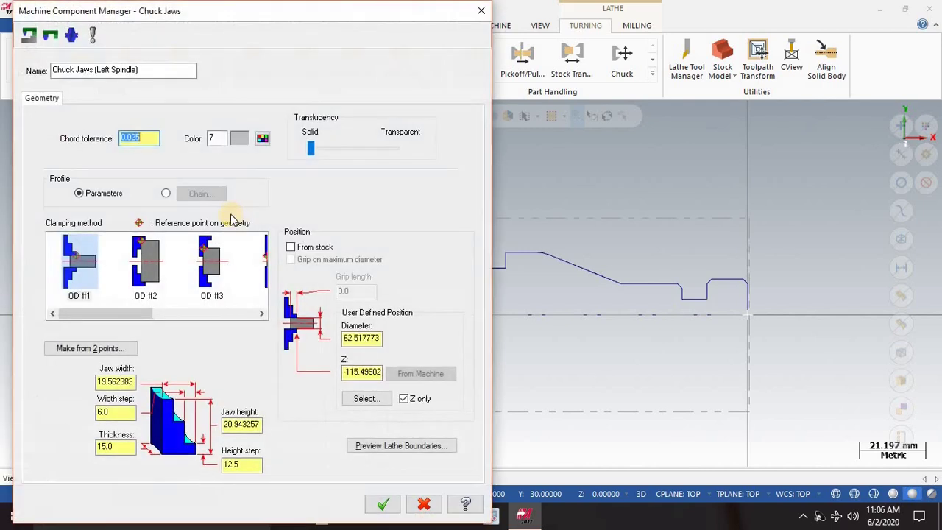
mouse_move(88, 316)
left_mouse_down()
mouse_move(164, 320)
mouse_move(193, 337)
mouse_move(81, 317)
left_mouse_up()
left_click(79, 272)
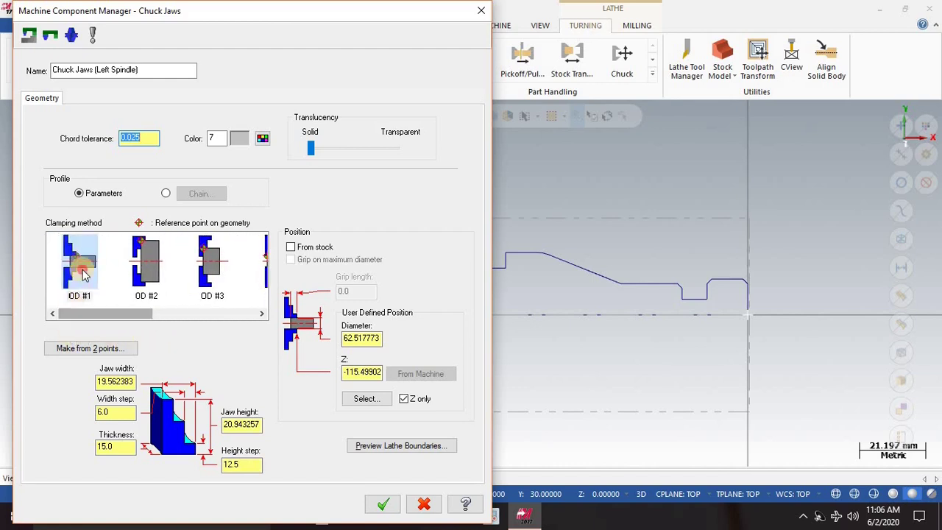
left_click(80, 353)
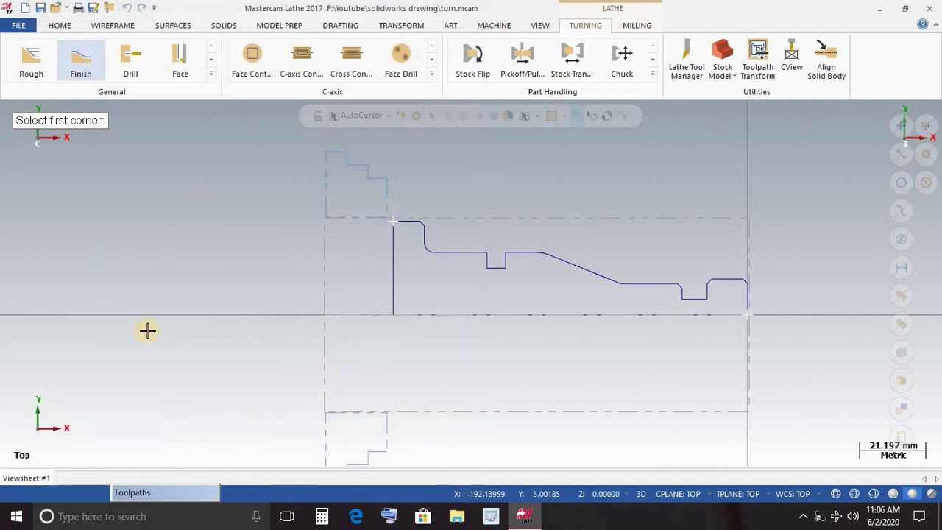
scroll(379, 203, "up", 1)
scroll(378, 200, "up", 1)
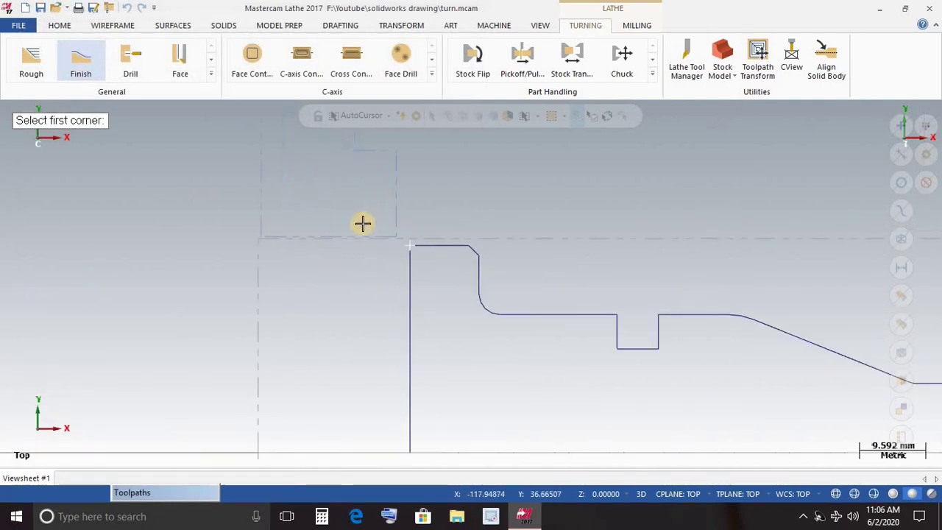
left_click(257, 236)
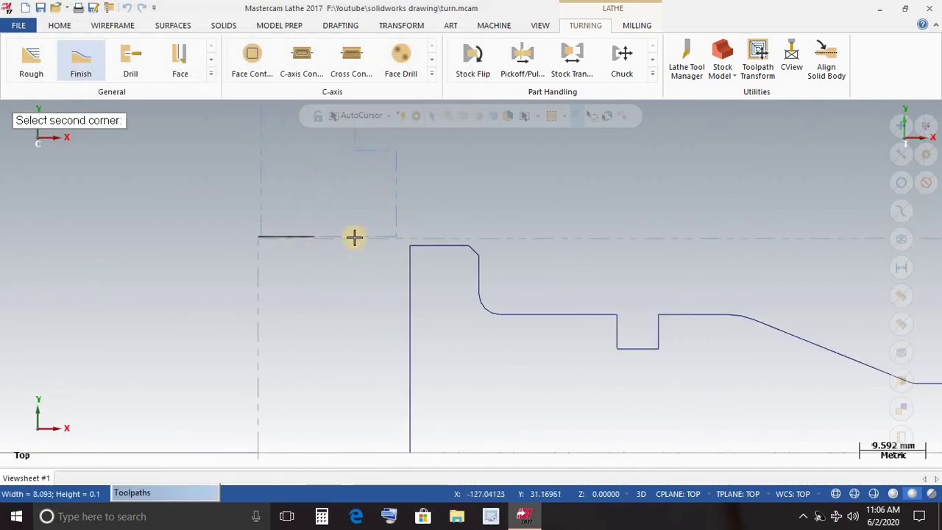
scroll(397, 153, "down", 4)
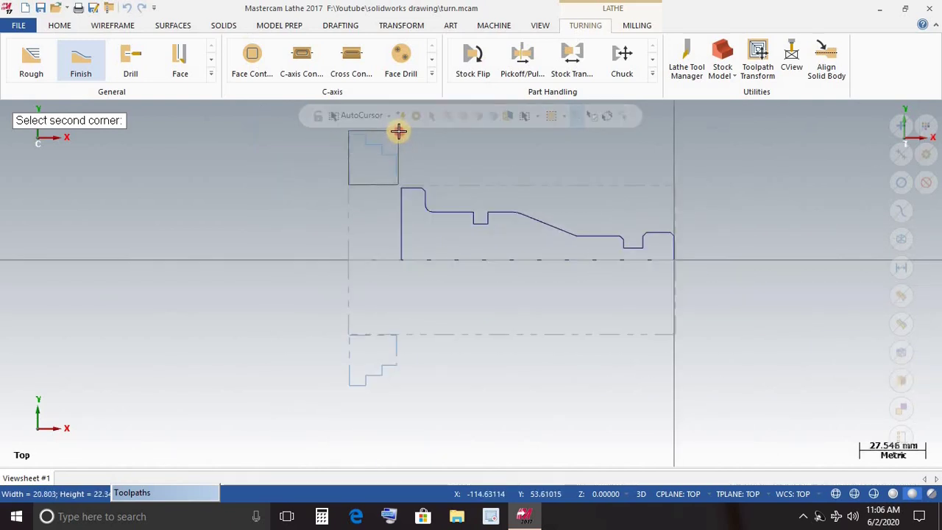
left_click(397, 131)
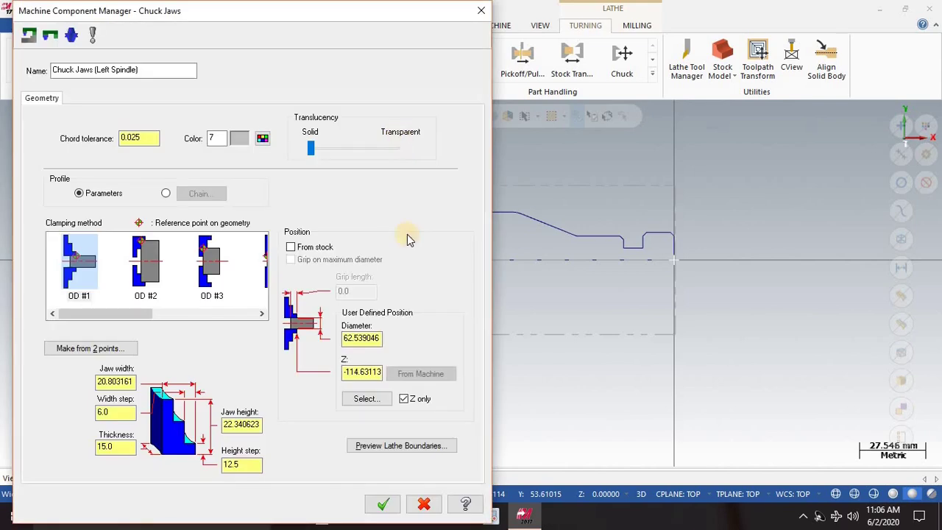
left_click(384, 502)
left_click(295, 465)
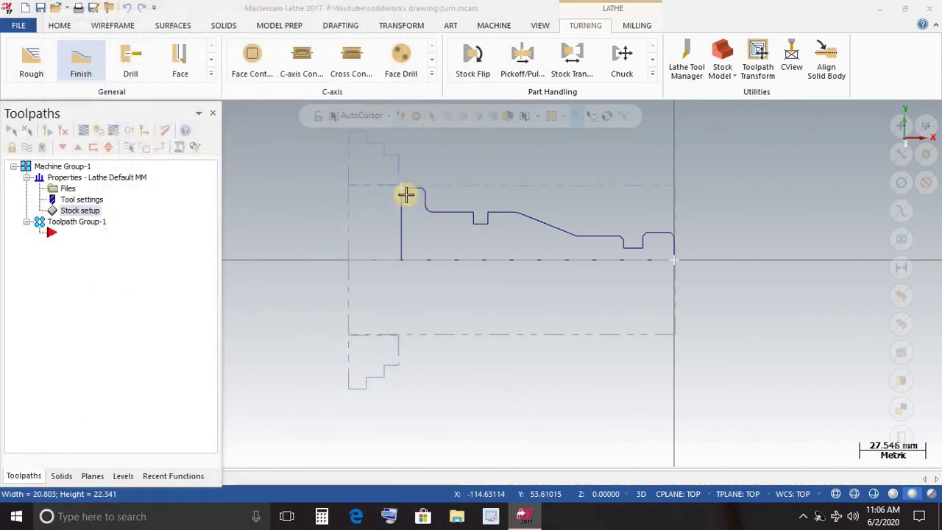
Step: Start a Rough toolpath and chain the profile from the front face line to the flange's outer edge
scroll(405, 151, "up", 3)
scroll(322, 217, "up", 3)
scroll(383, 196, "down", 2)
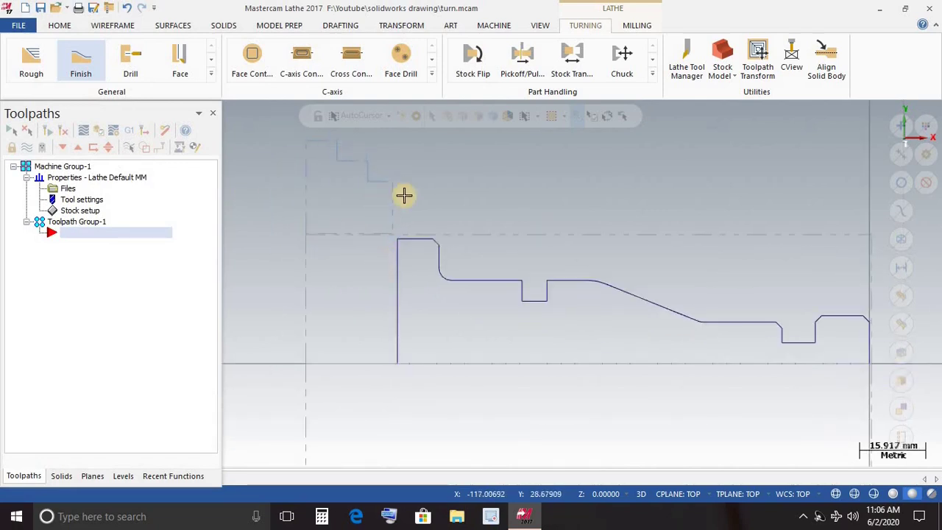
scroll(417, 215, "down", 3)
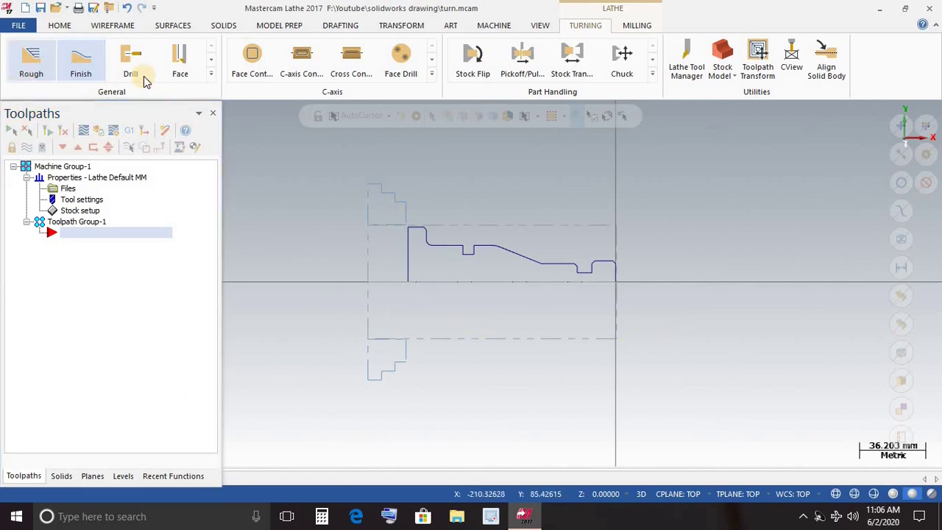
left_click(585, 26)
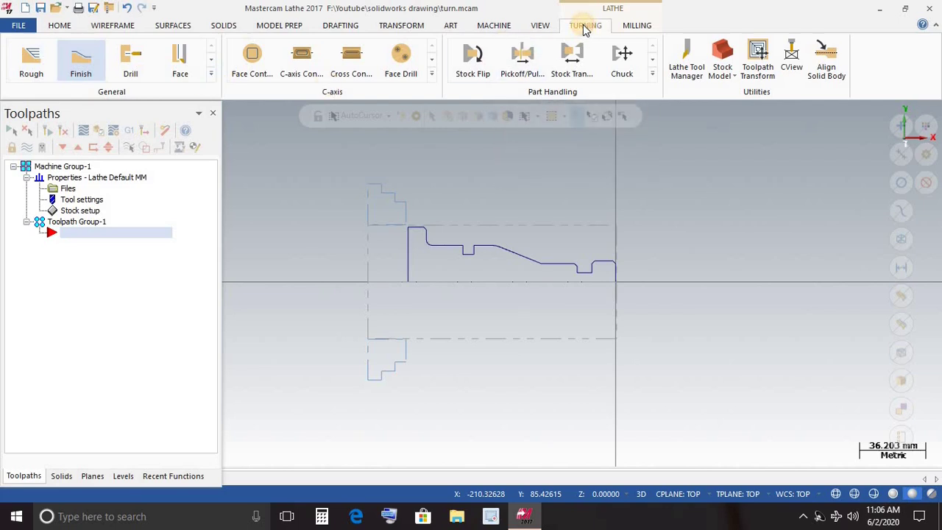
left_click(26, 73)
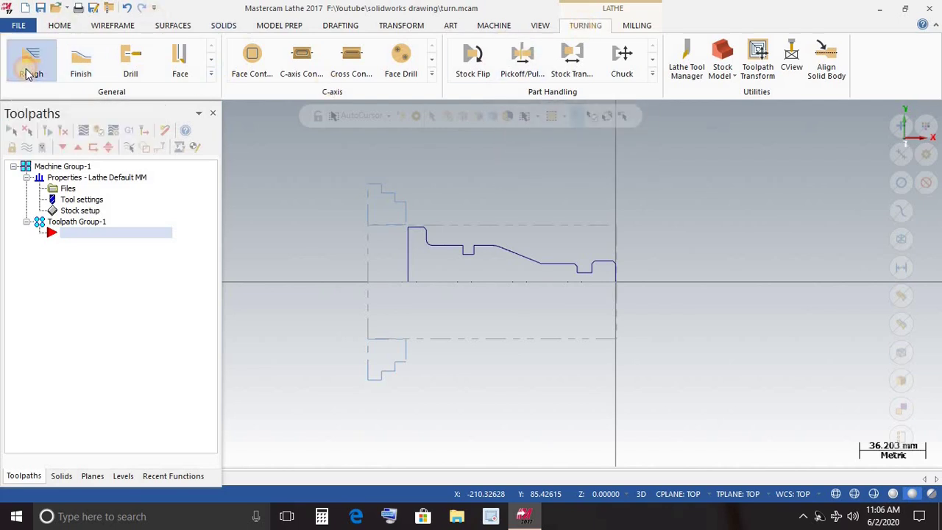
left_click(80, 210)
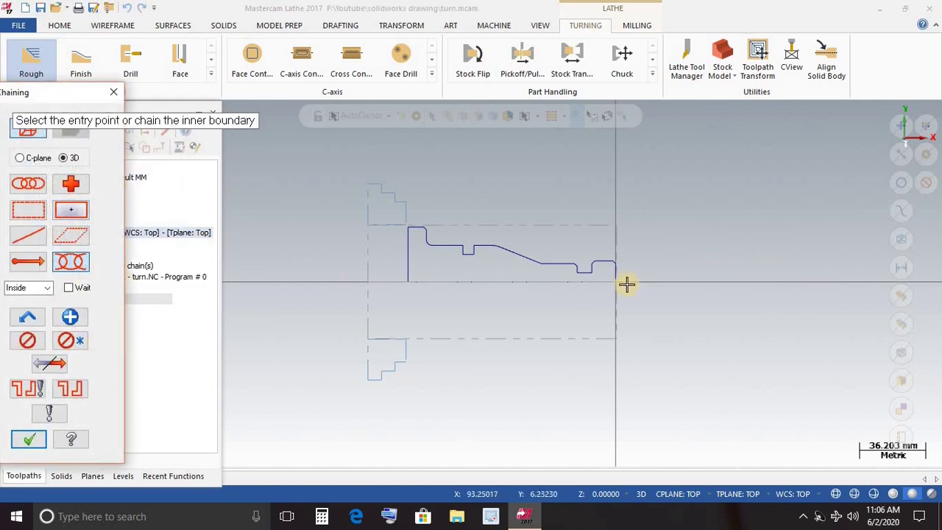
scroll(616, 270, "up", 1)
scroll(615, 270, "up", 3)
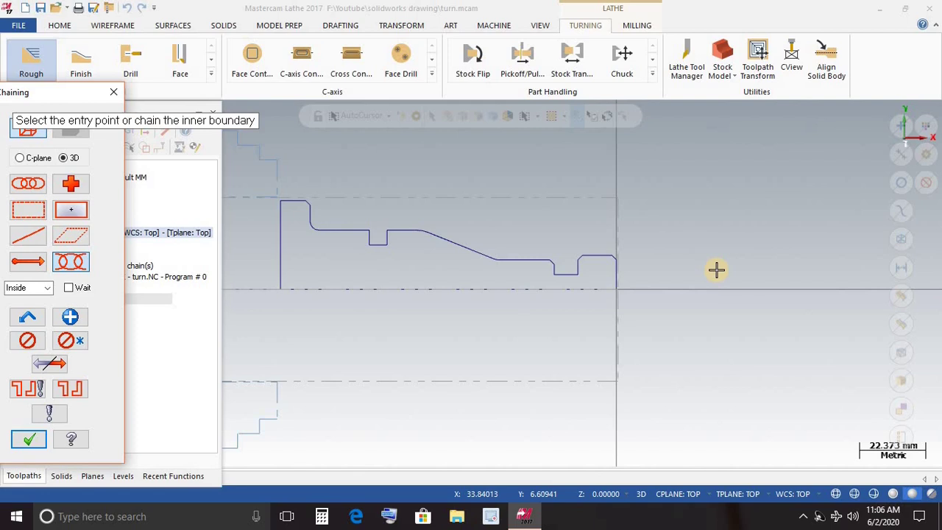
scroll(720, 275, "down", 2)
left_click(649, 275)
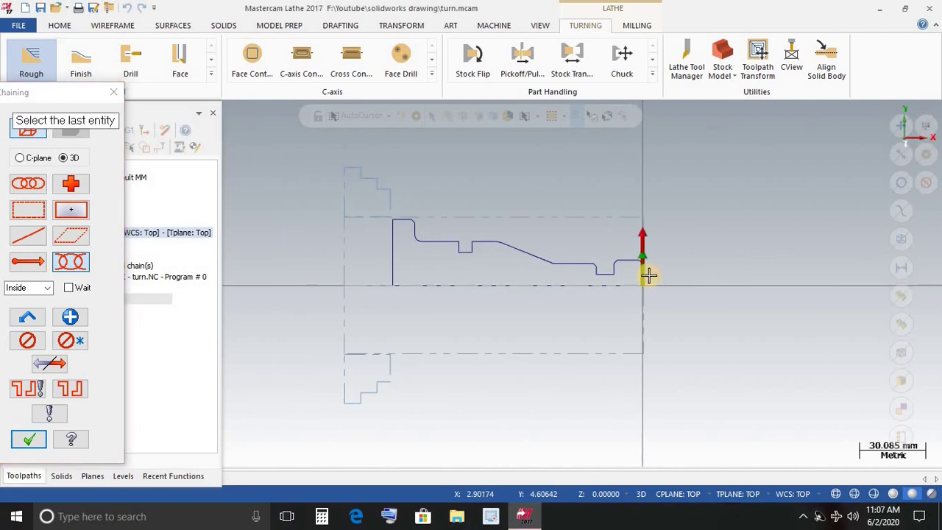
left_click(399, 222)
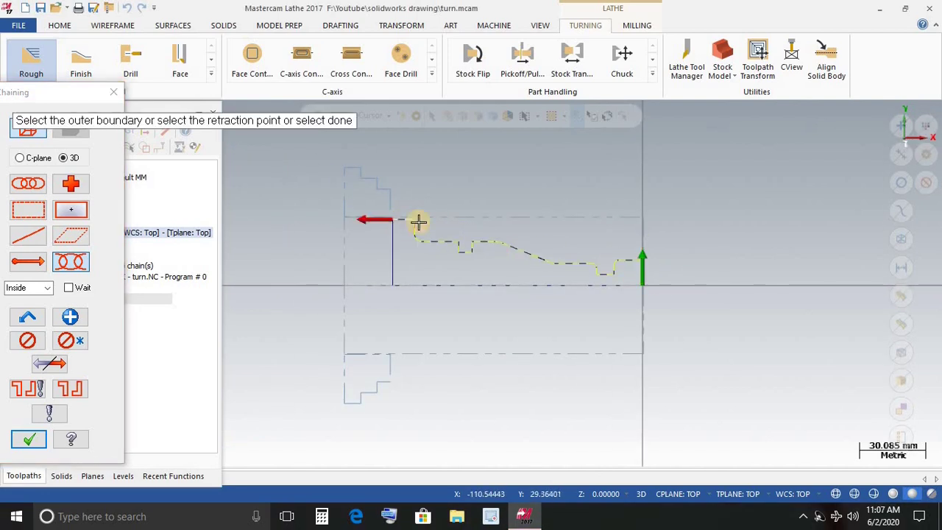
left_click(28, 440)
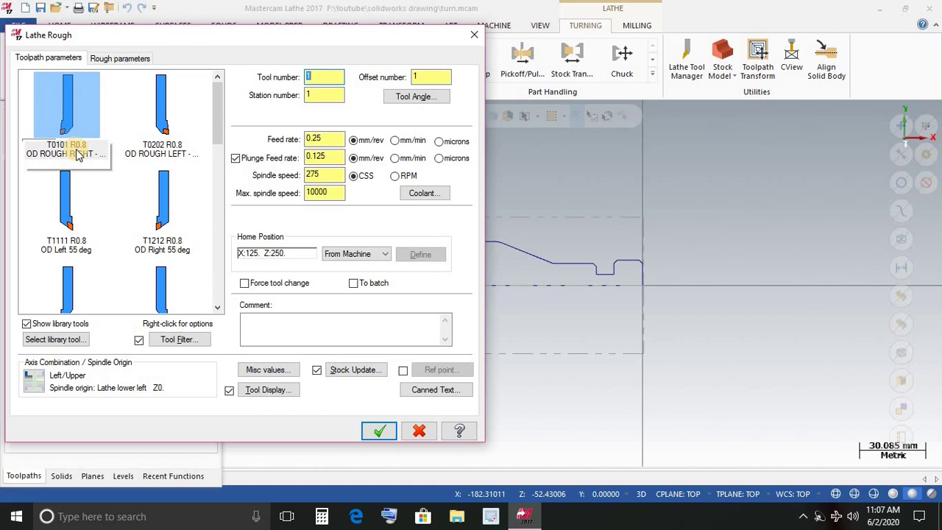
Step: Set the roughing feed rate and plunge feed rate to 480 mm/min and the spindle speed to 3000 RPM
scroll(122, 206, "down", 6)
scroll(64, 186, "up", 6)
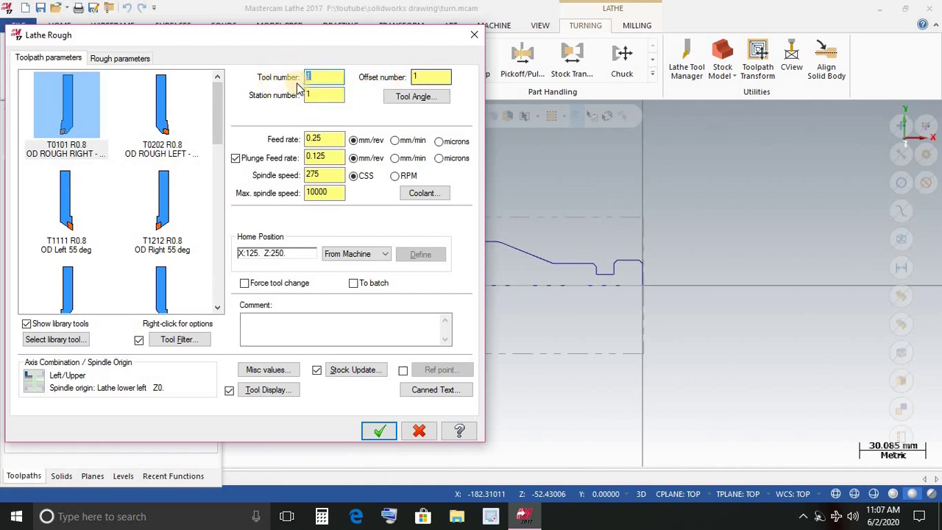
left_click(396, 141)
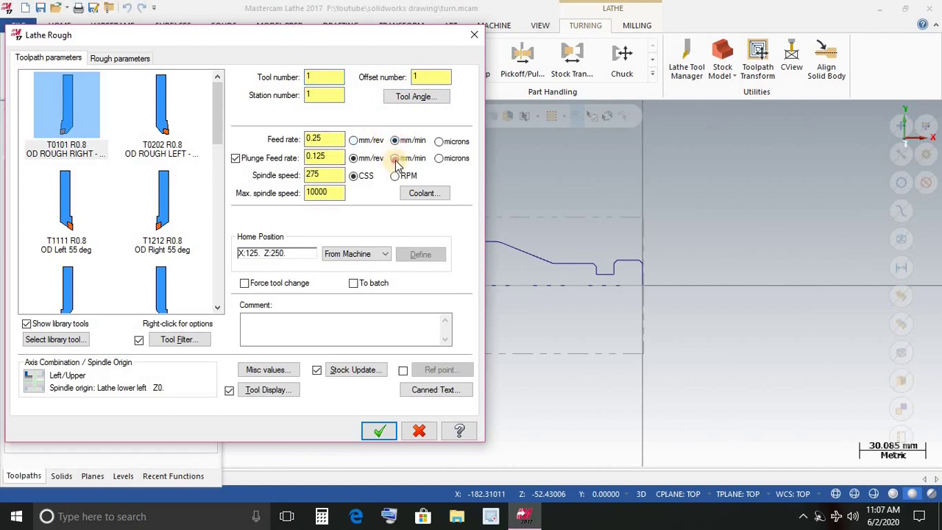
left_click(395, 176)
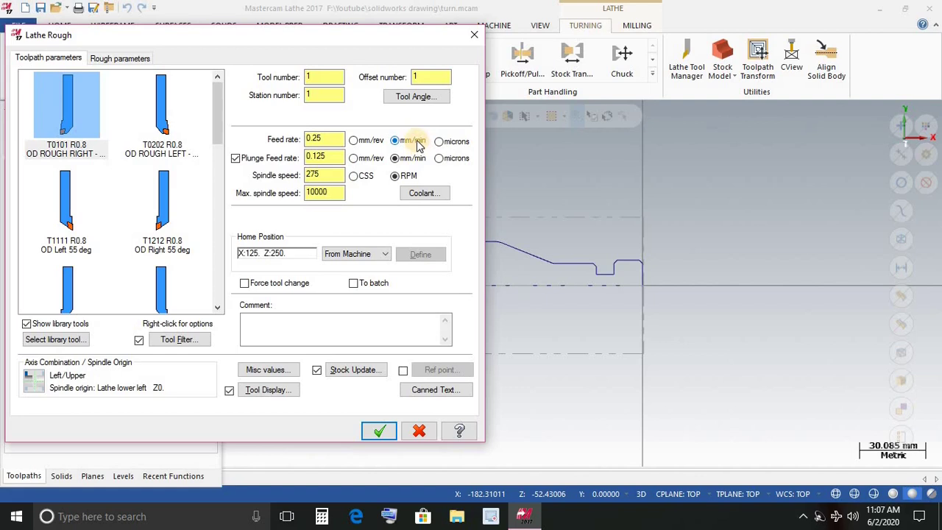
double_click(315, 139)
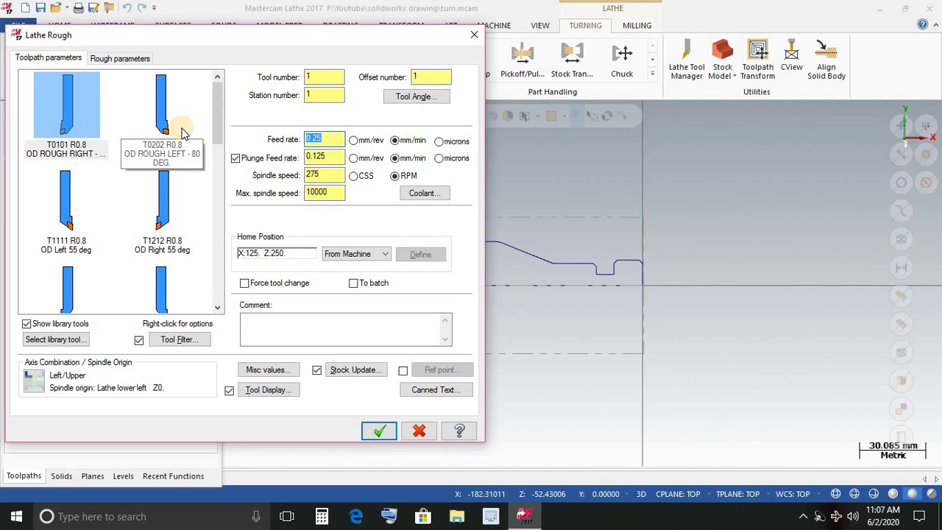
type("480")
key("Tab")
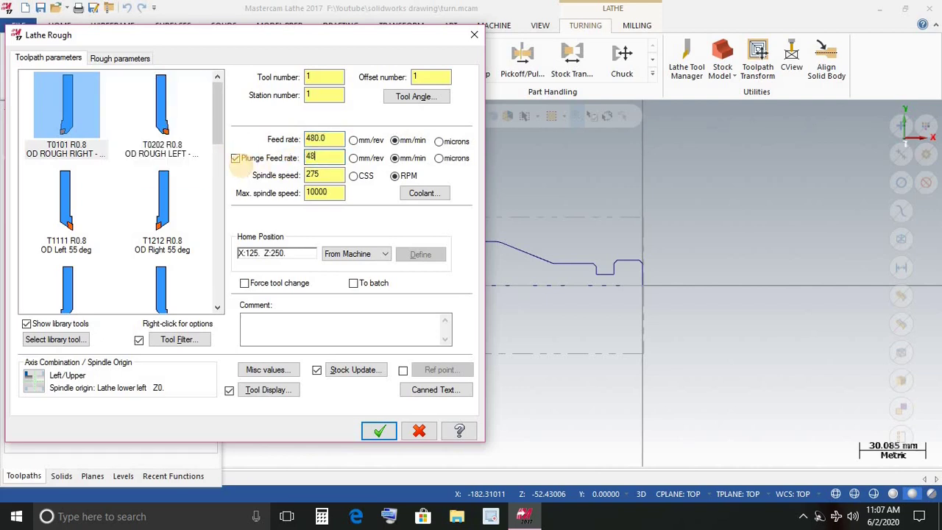
key("Tab")
type("300")
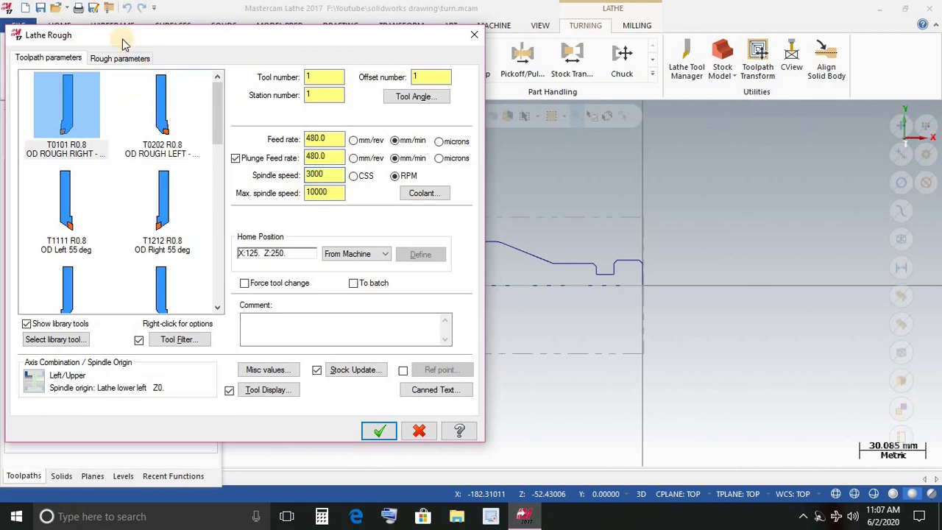
Step: Set the roughing depth of cut to 0.5 in equal steps and generate the toolpath
left_click(121, 58)
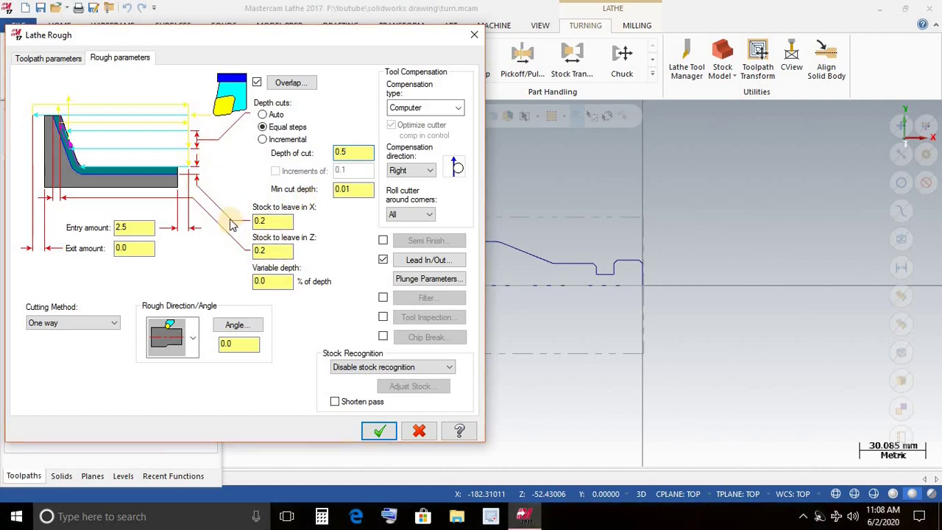
left_click(375, 431)
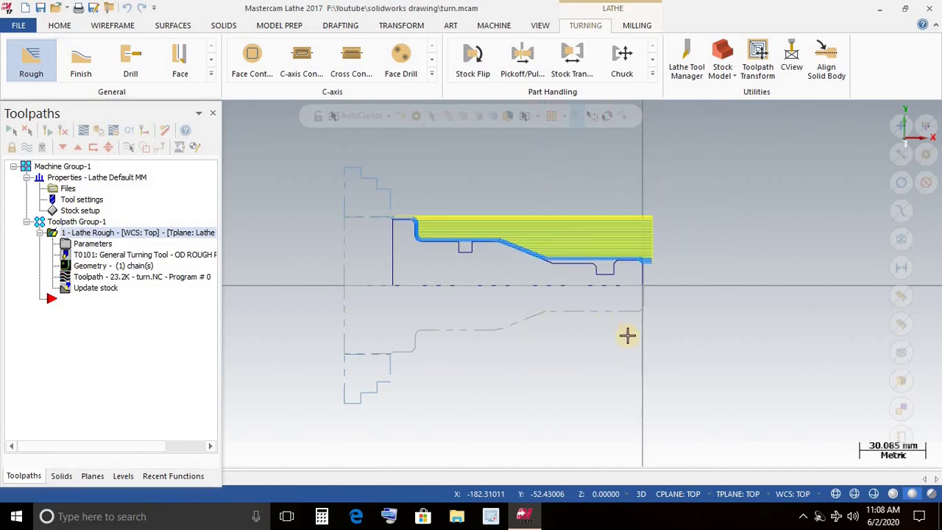
Step: Examine the generated roughing passes along the shoulder, grooves and taper of the profile
scroll(627, 360, "up", 1)
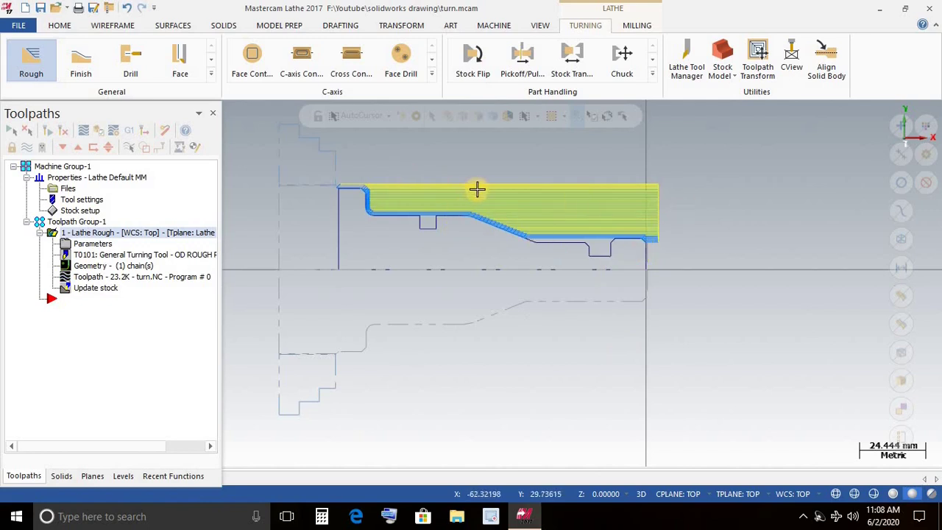
scroll(385, 192, "up", 2)
scroll(319, 191, "up", 2)
scroll(304, 181, "up", 1)
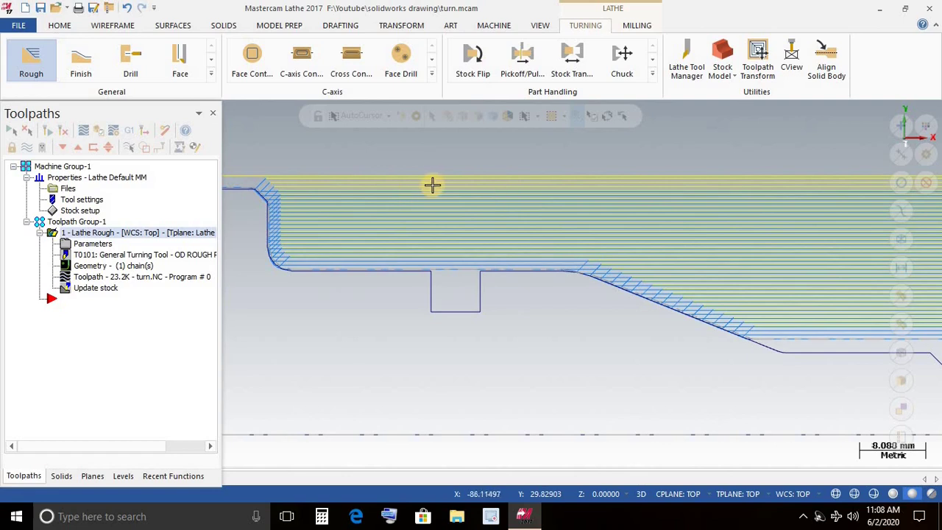
scroll(437, 185, "down", 1)
scroll(298, 185, "up", 2)
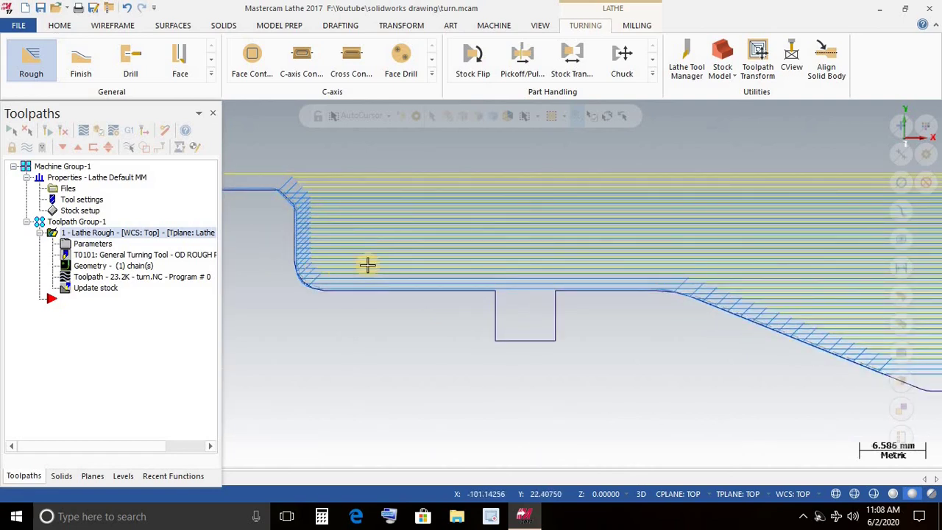
scroll(372, 249, "down", 4)
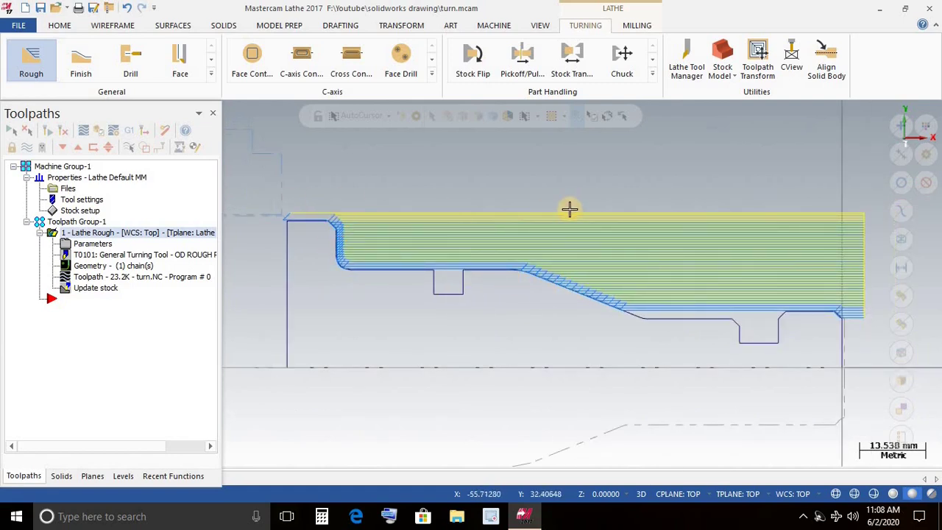
scroll(569, 209, "down", 1)
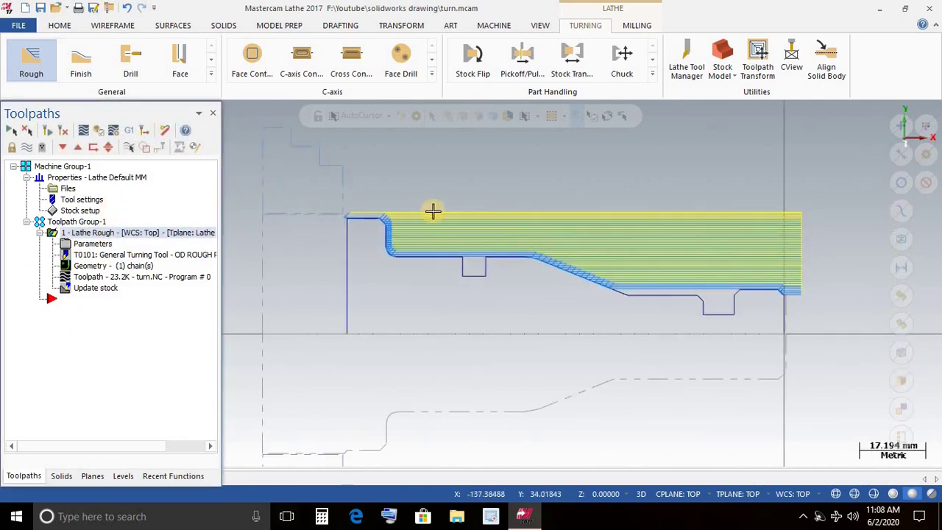
Step: Hide the roughing toolpath and start a Groove toolpath with the Chain definition, chaining the walls and floor of the groove nearest the flange
left_click(27, 148)
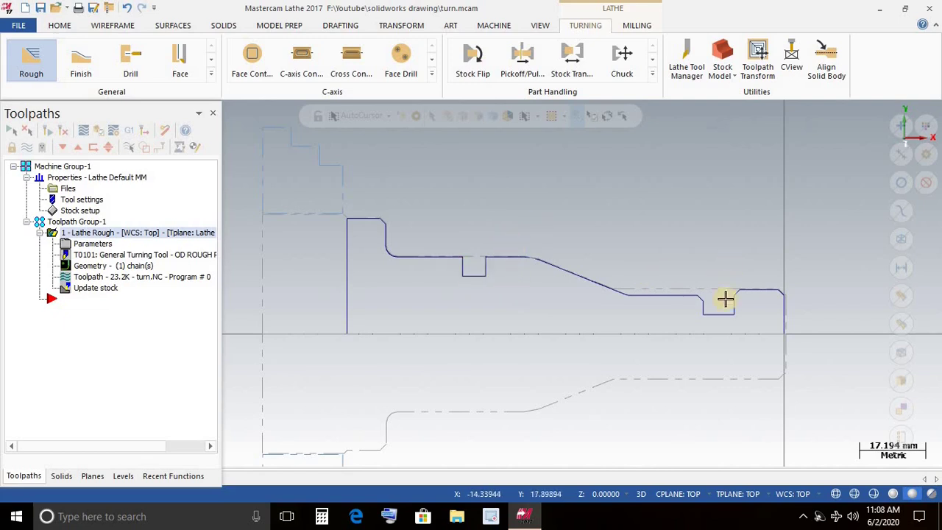
left_click(209, 83)
left_click(77, 121)
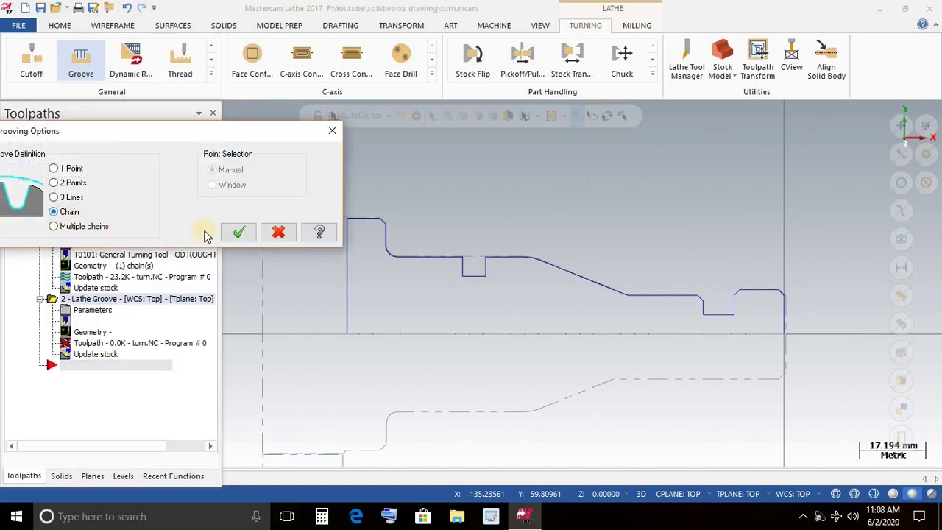
left_click(239, 233)
scroll(489, 269, "up", 2)
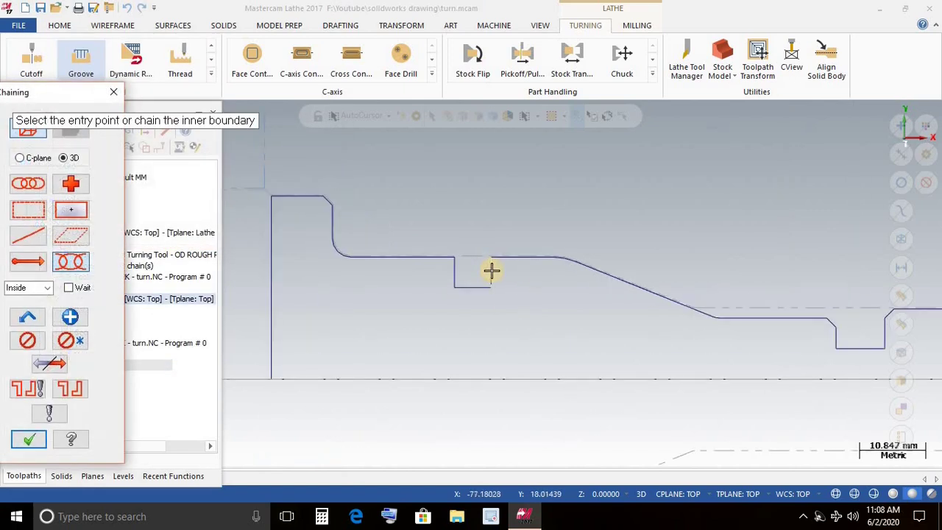
left_click(489, 271)
left_click(454, 275)
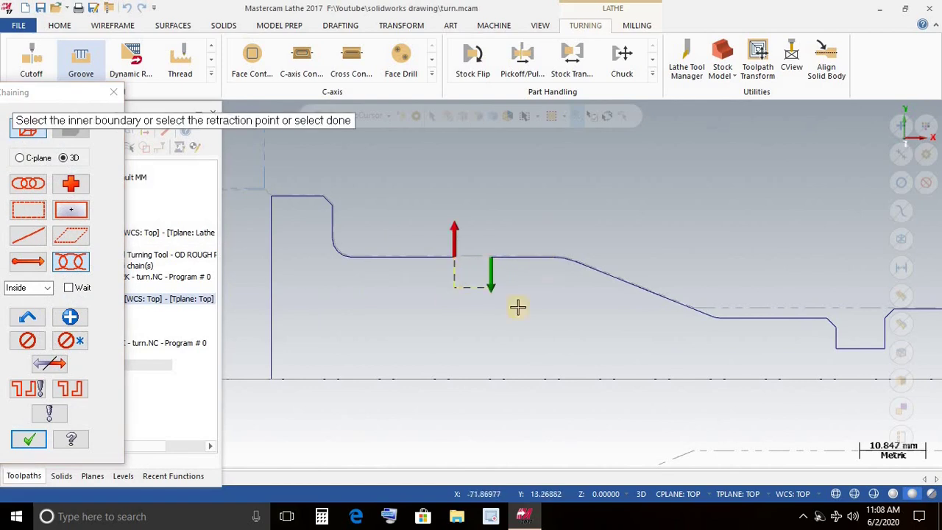
left_click(29, 440)
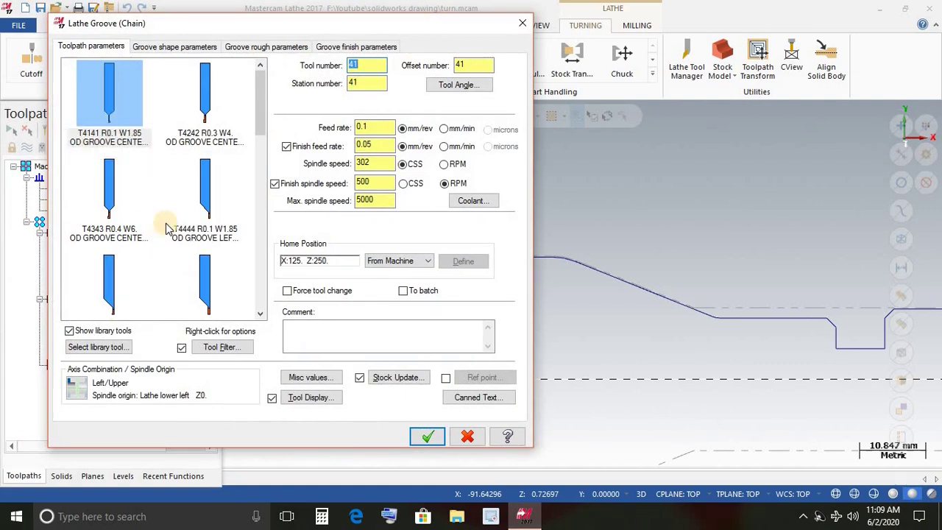
Step: Set the tool number, offset number and station number of the groove tool to 2
left_click(361, 65)
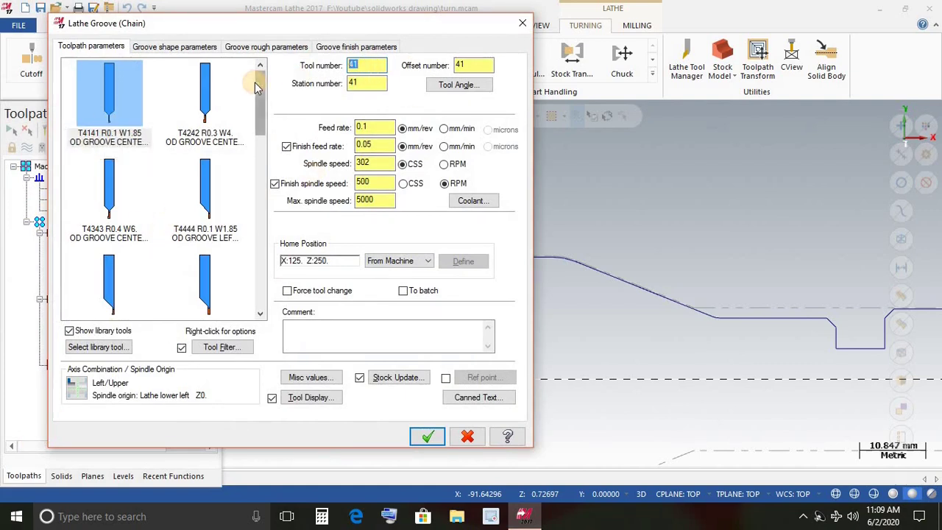
type("2")
key("Tab")
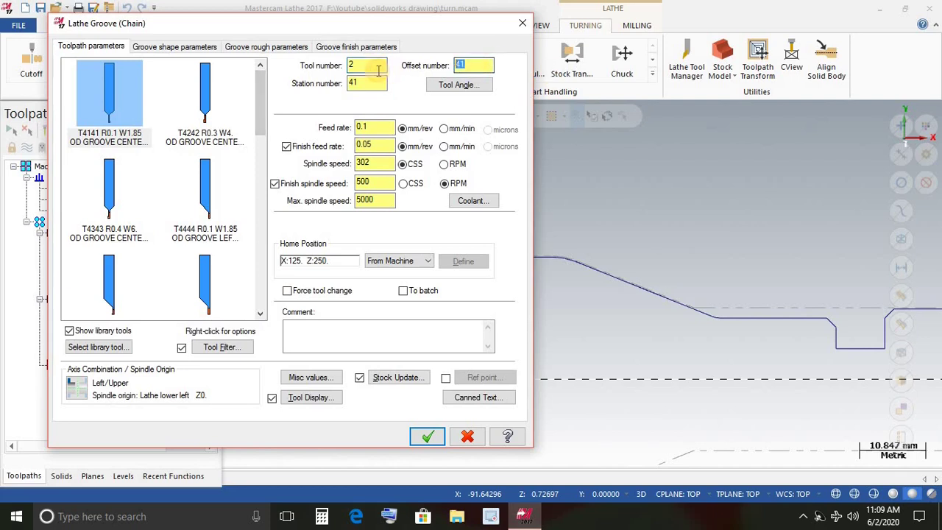
type("2")
key("Tab")
type("2")
Step: Set the groove feed rate and finish feed rate to 480 mm/min, and the spindle and finish spindle speeds to 3000 RPM
left_click(443, 129)
left_click(445, 165)
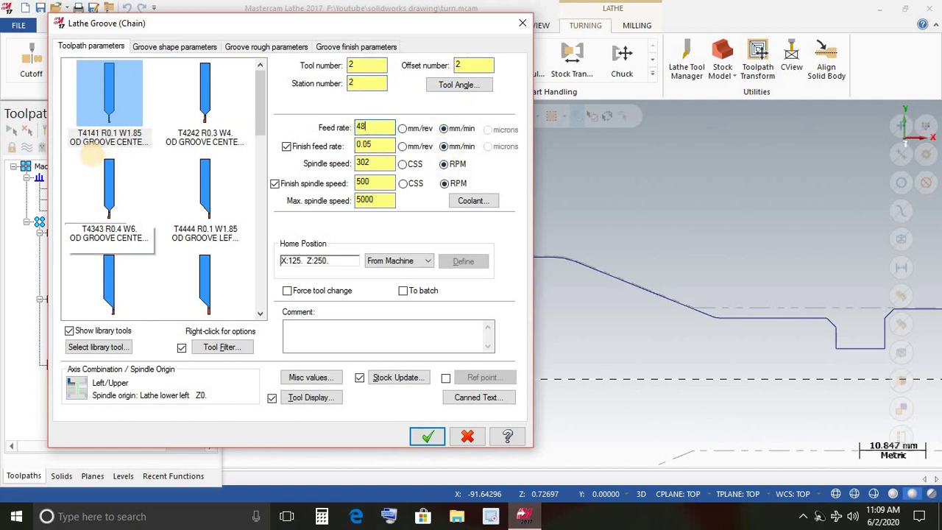
key("Tab")
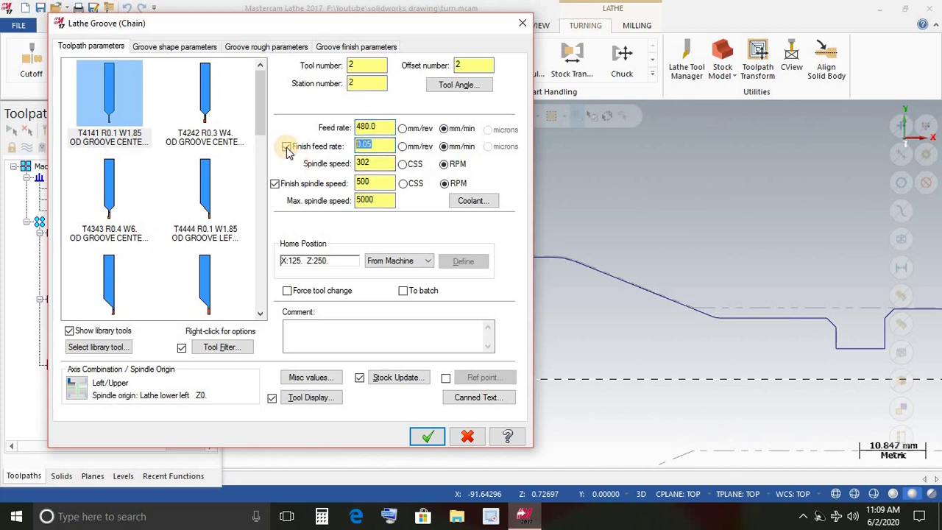
left_click(287, 147)
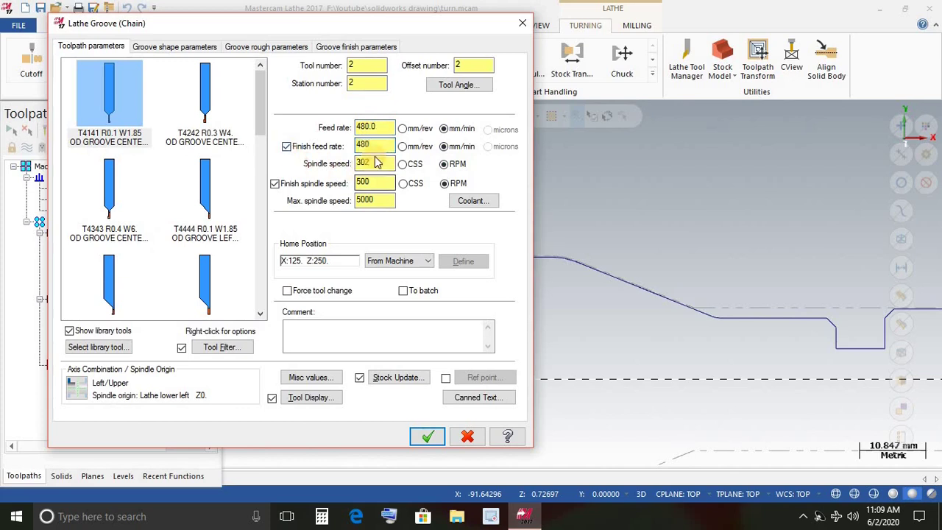
type("480")
key("Tab")
type("3000")
key("Tab")
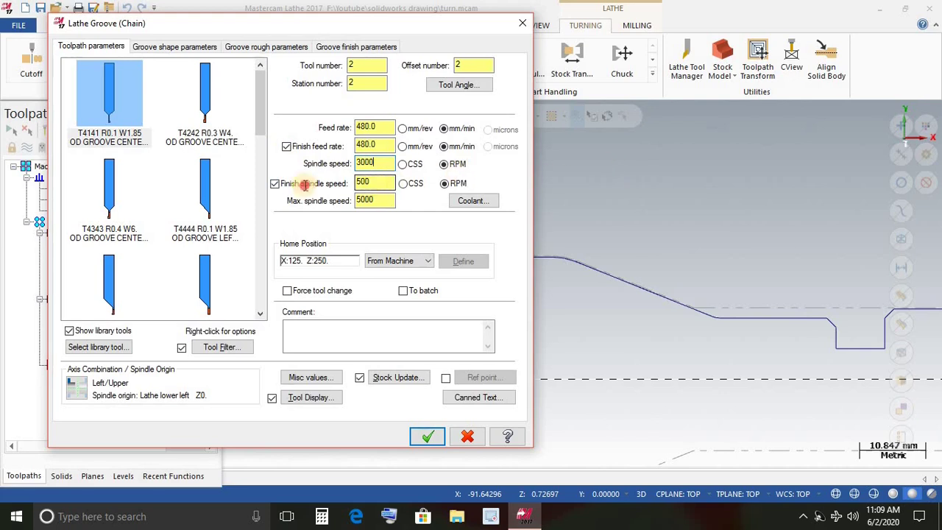
type("3000")
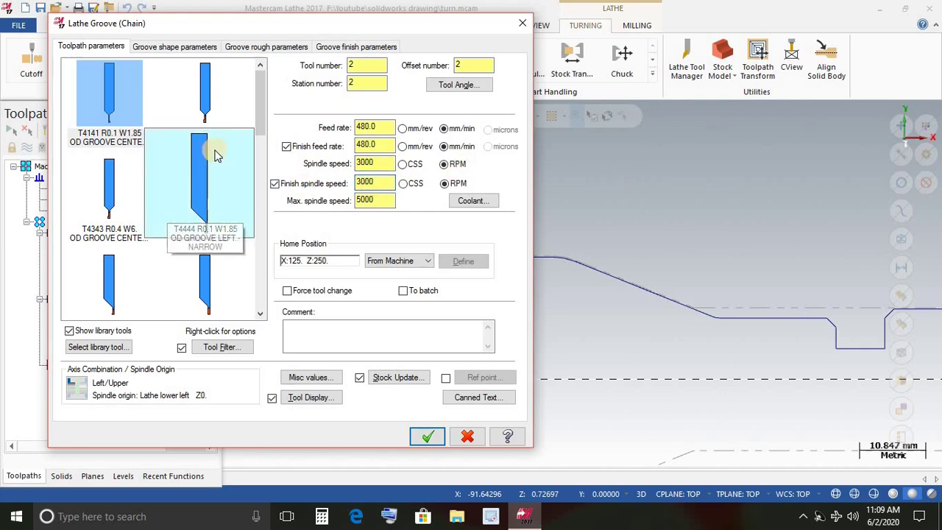
Step: Generate the groove toolpath with 0 roughing stock to leave in X and Z and the finish pass turned off
left_click(177, 48)
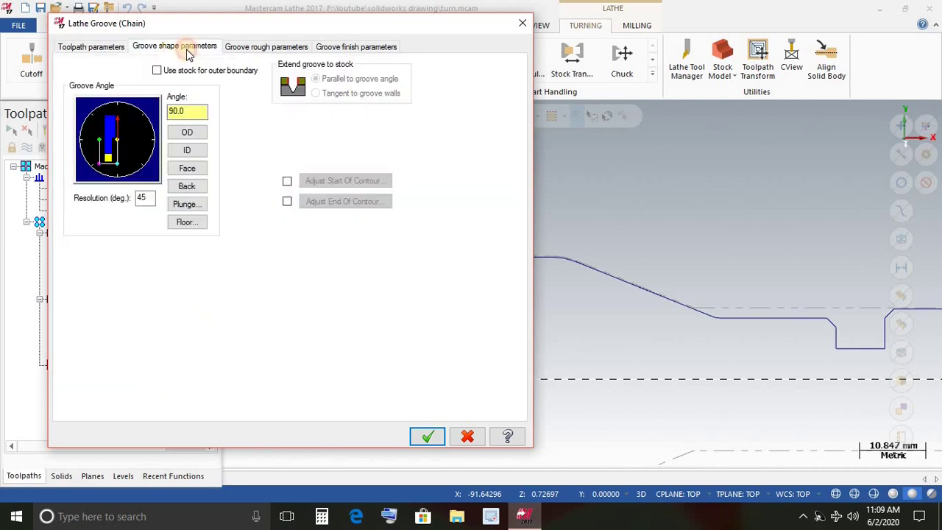
left_click(249, 50)
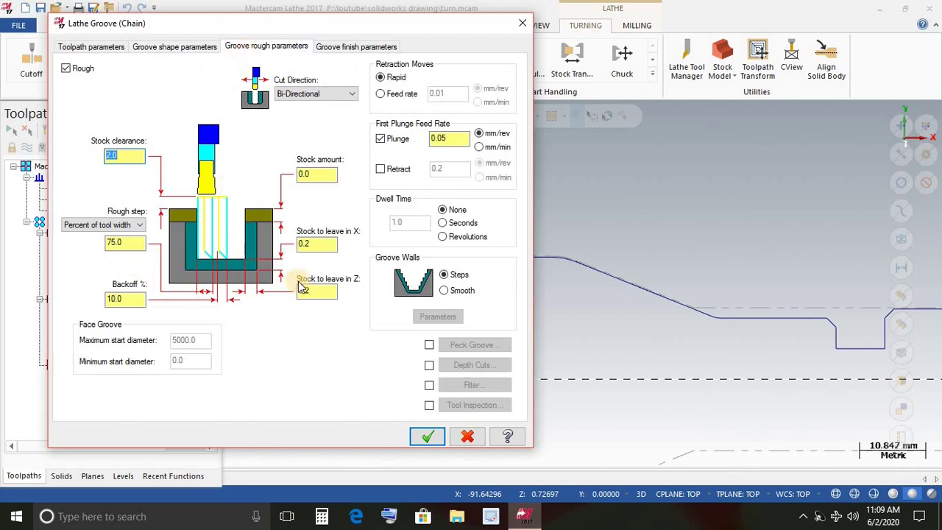
left_click(321, 245)
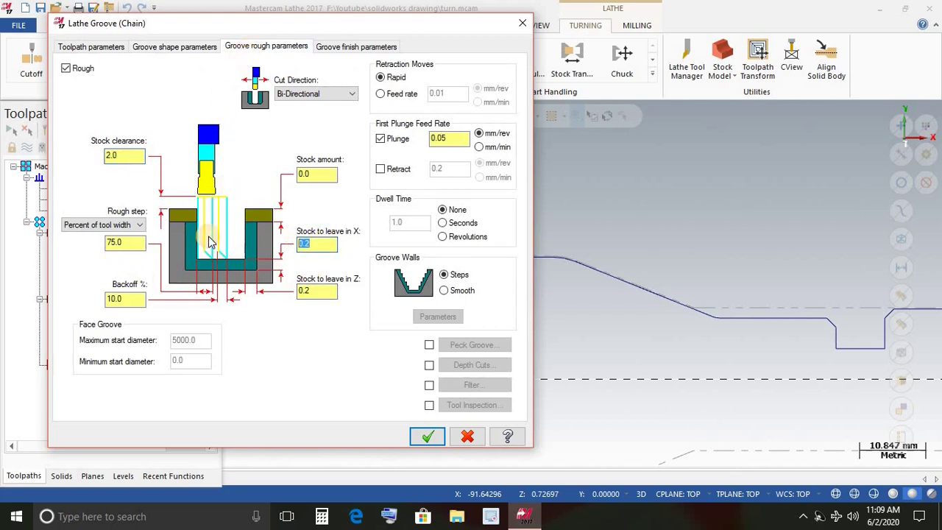
type("0")
left_click(316, 290)
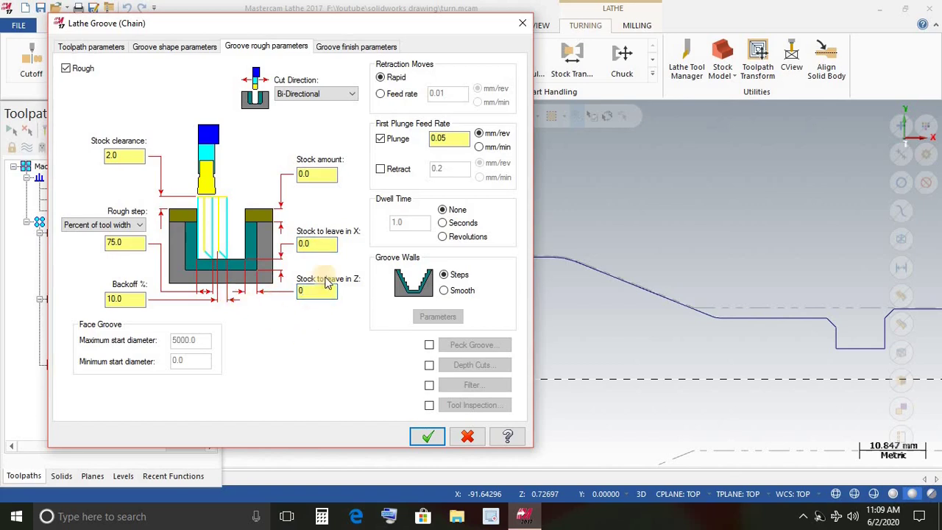
left_click(328, 46)
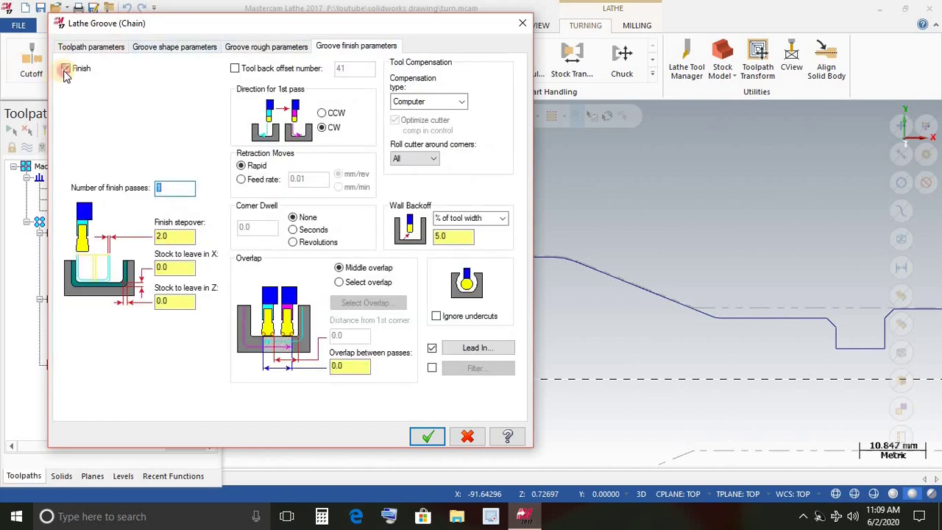
left_click(425, 436)
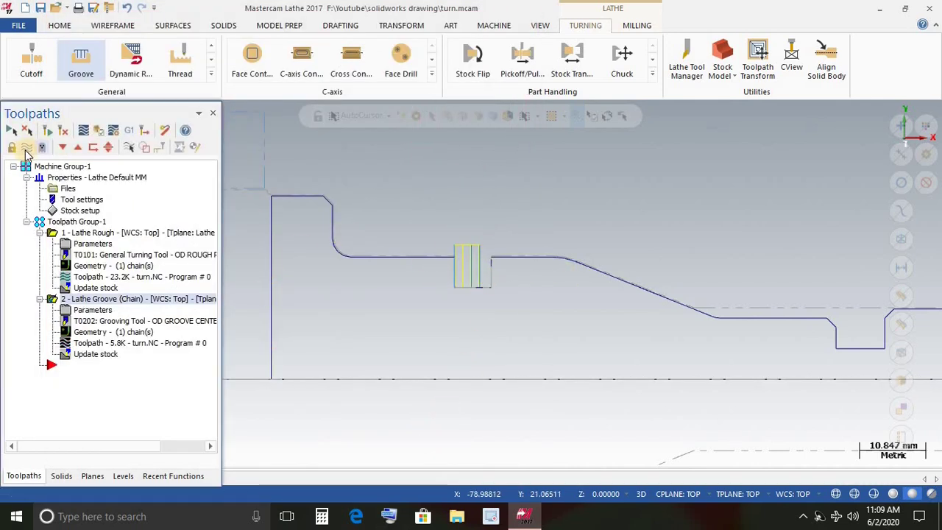
Step: Hide the groove toolpath and start another Groove toolpath by Chain, chaining the walls and floor of the groove nearest the shaft's free end
scroll(482, 245, "down", 5)
scroll(579, 282, "up", 3)
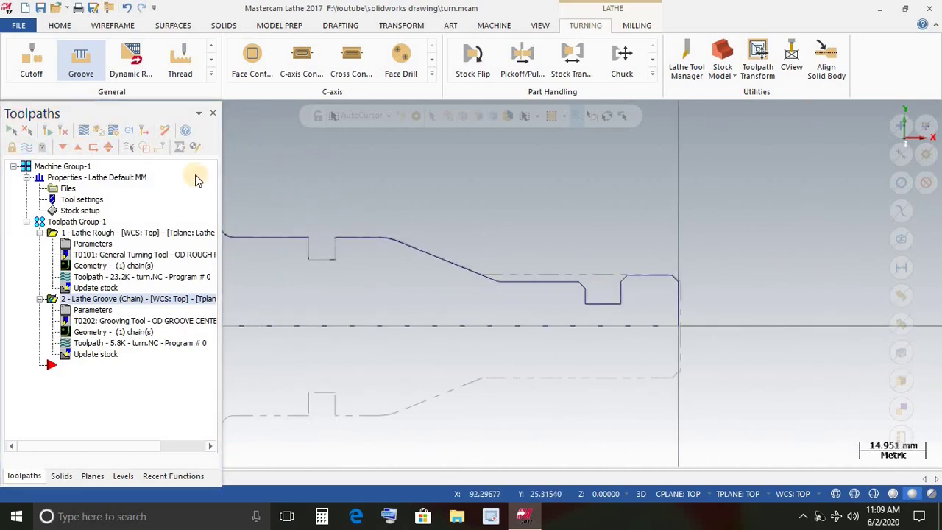
left_click(83, 66)
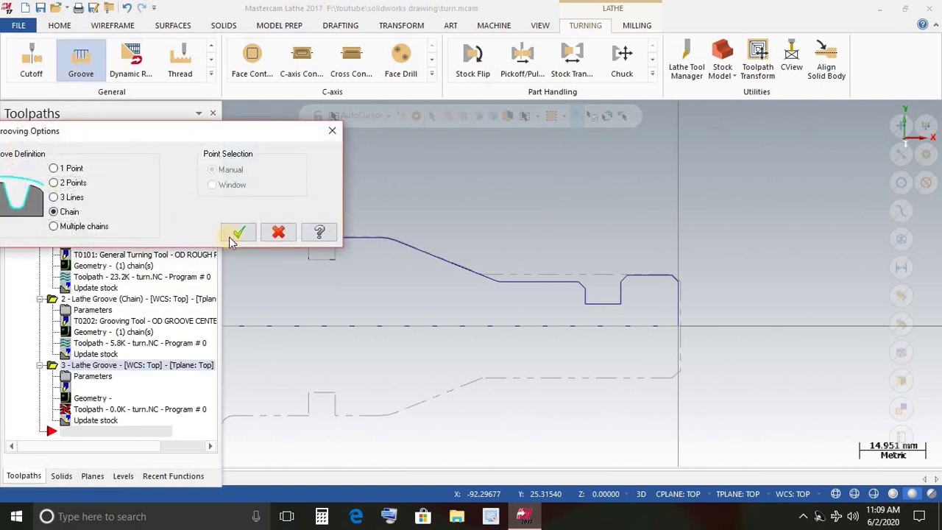
left_click(237, 232)
scroll(616, 290, "up", 2)
left_click(622, 292)
left_click(570, 294)
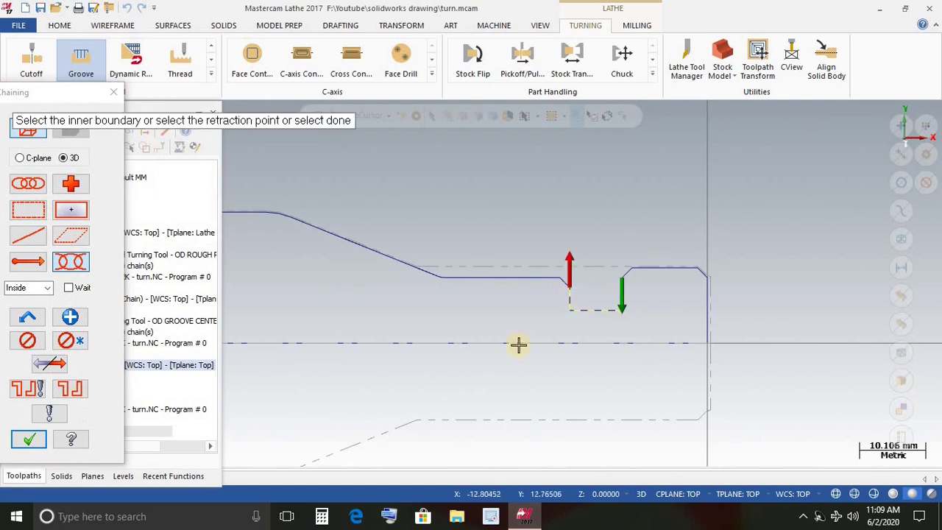
left_click(28, 439)
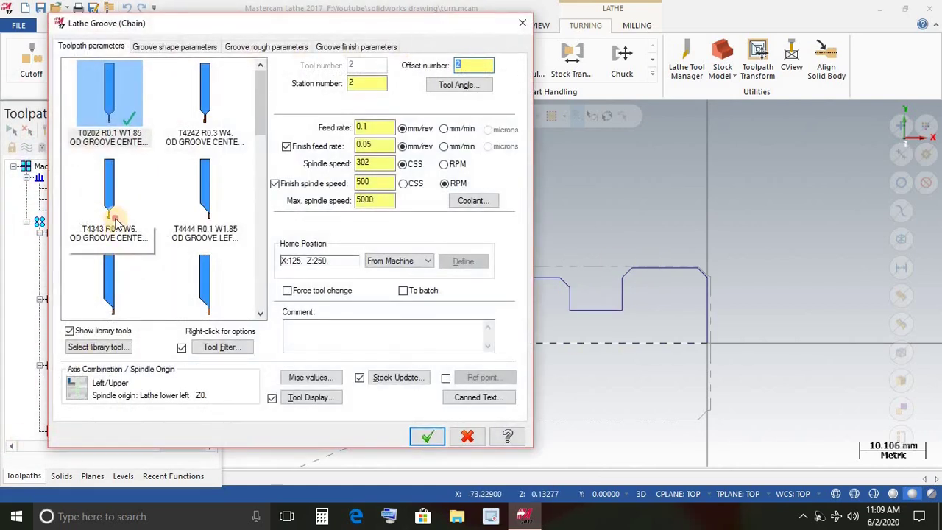
Step: Choose the OD GROOVE CENTER - WIDE tool (R0.4 W6.) and set its tool, offset and station numbers to 3
left_click(114, 220)
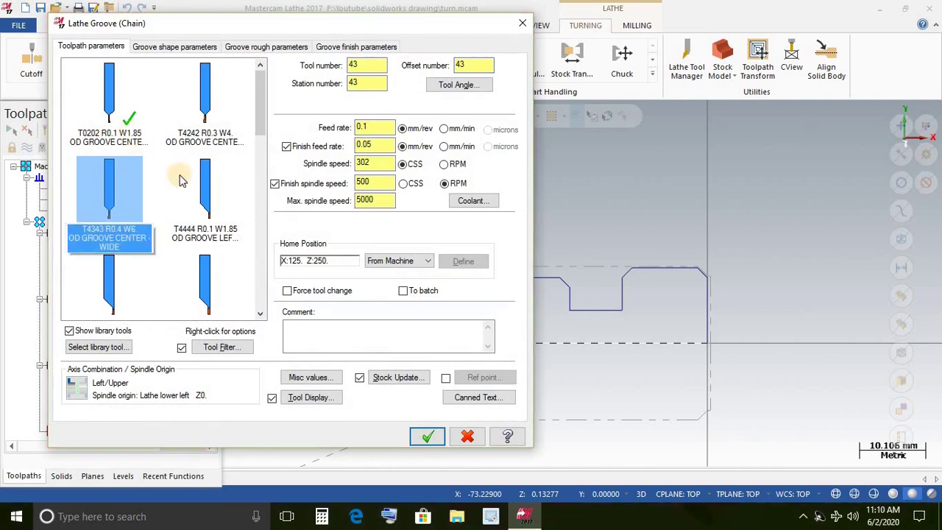
left_click(362, 65)
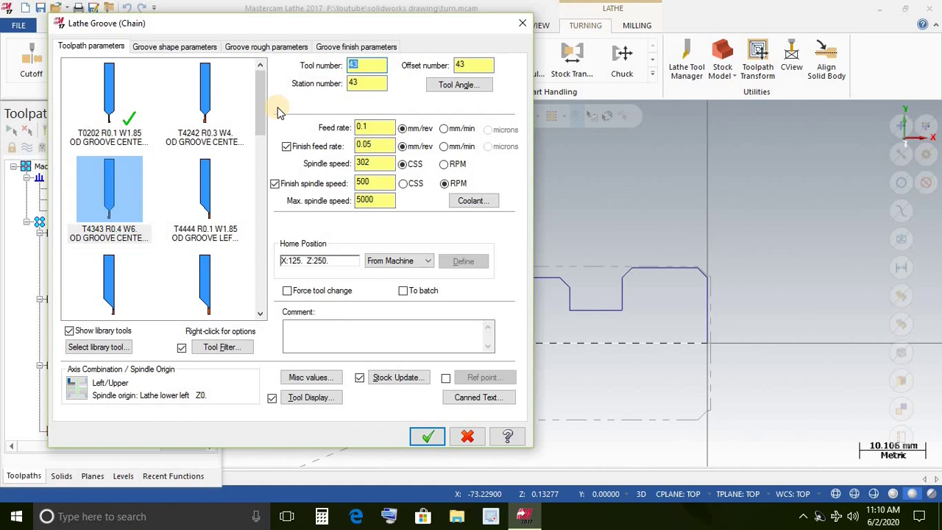
left_click(475, 66)
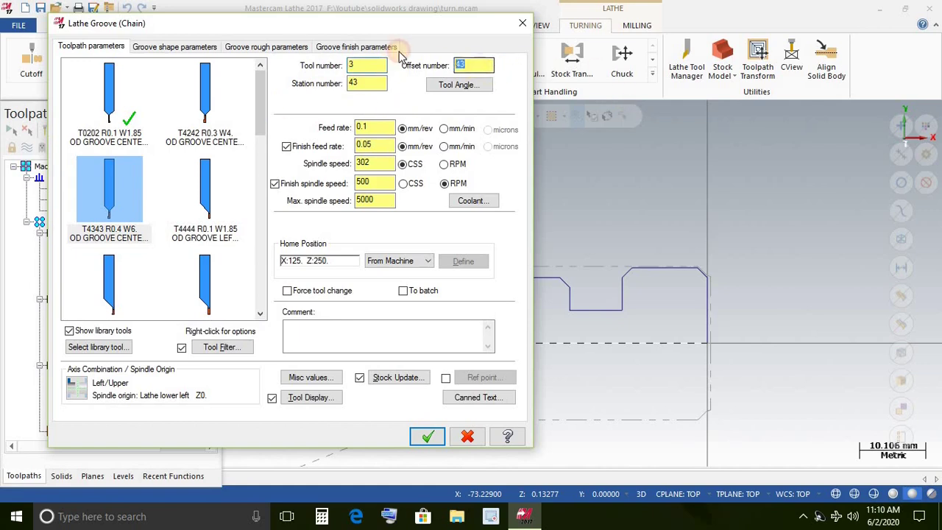
left_click(361, 84)
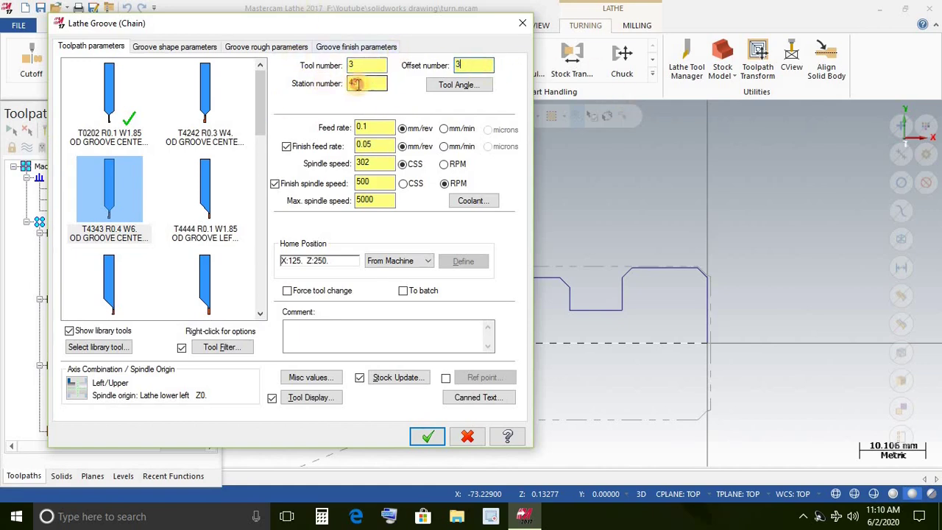
type("3")
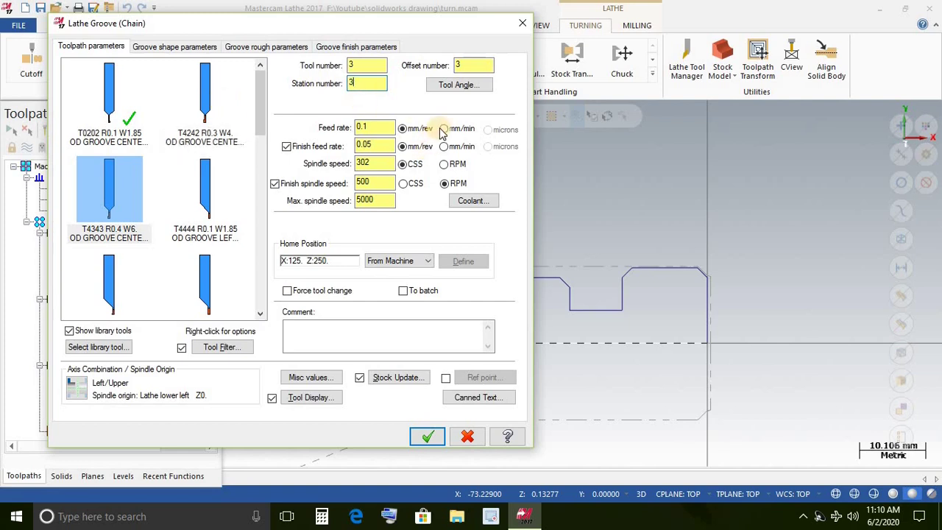
Step: Set this groove's feed rate and finish feed rate to 480 mm/min, and both its spindle speeds to 3000 RPM
left_click(444, 147)
left_click(444, 164)
left_click(373, 128)
type("480")
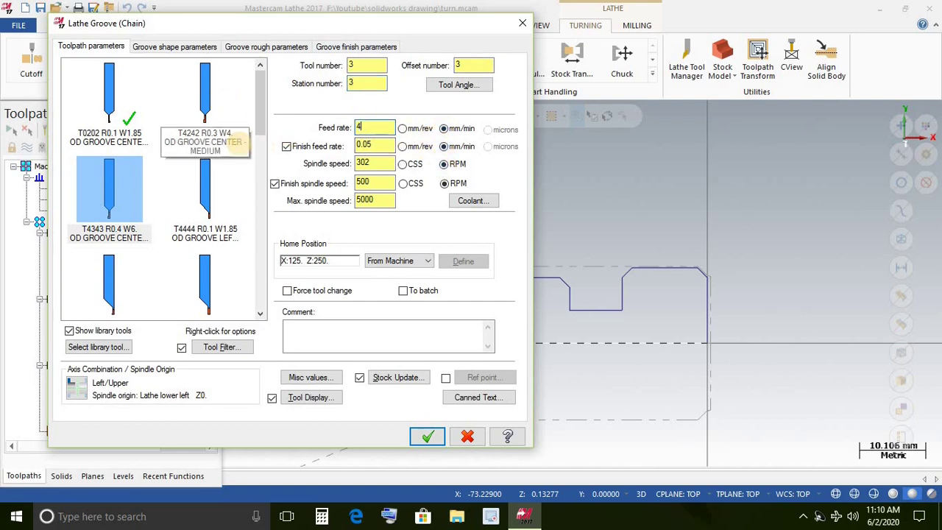
left_click(361, 146)
type("480")
key("Tab")
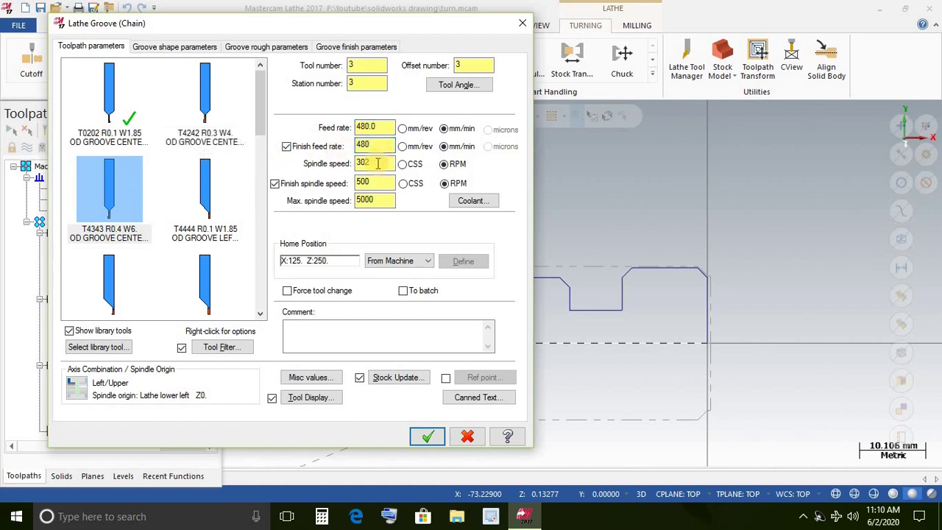
type("00")
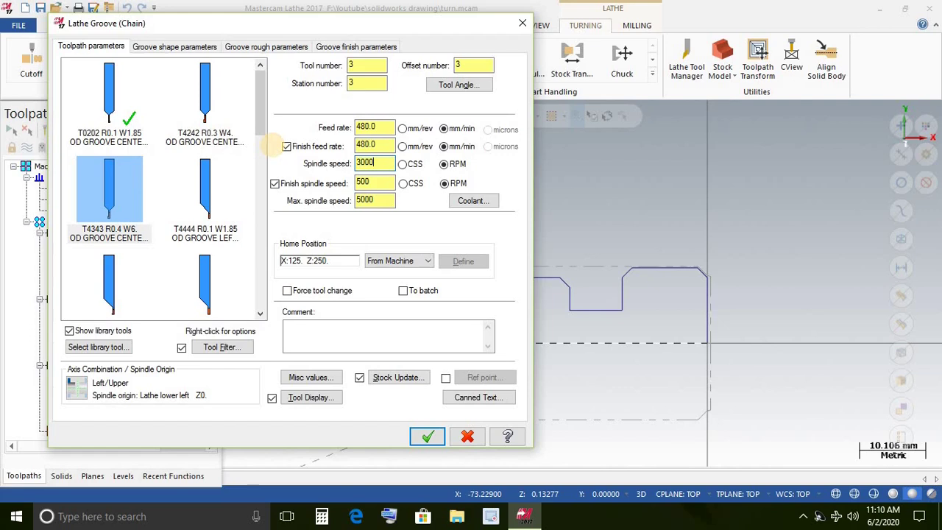
left_click(402, 184)
double_click(378, 181)
type("3000")
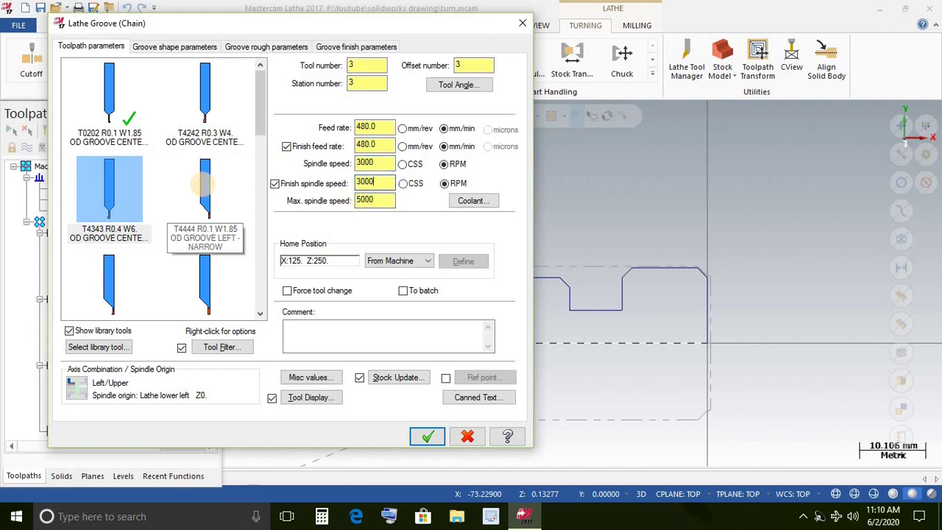
Step: Set the groove roughing stock to leave in X and Z to 0
left_click(174, 47)
left_click(261, 46)
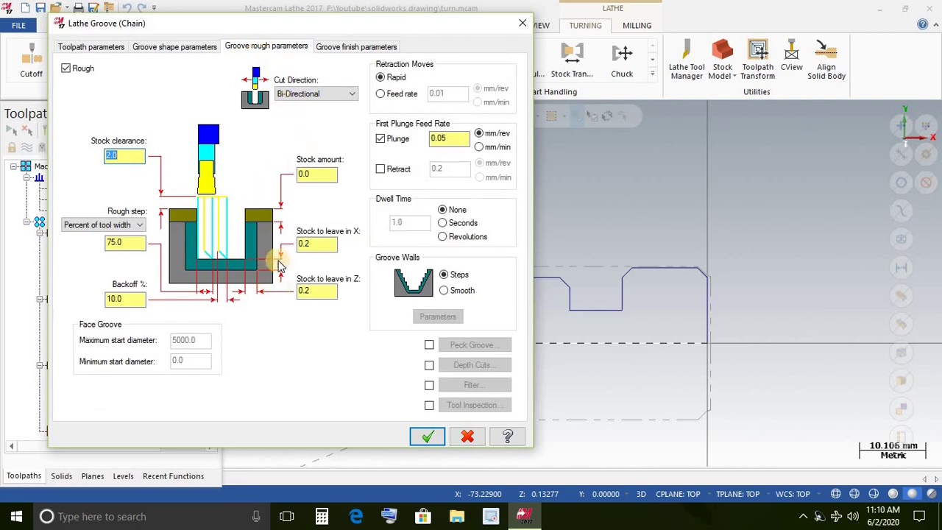
double_click(318, 244)
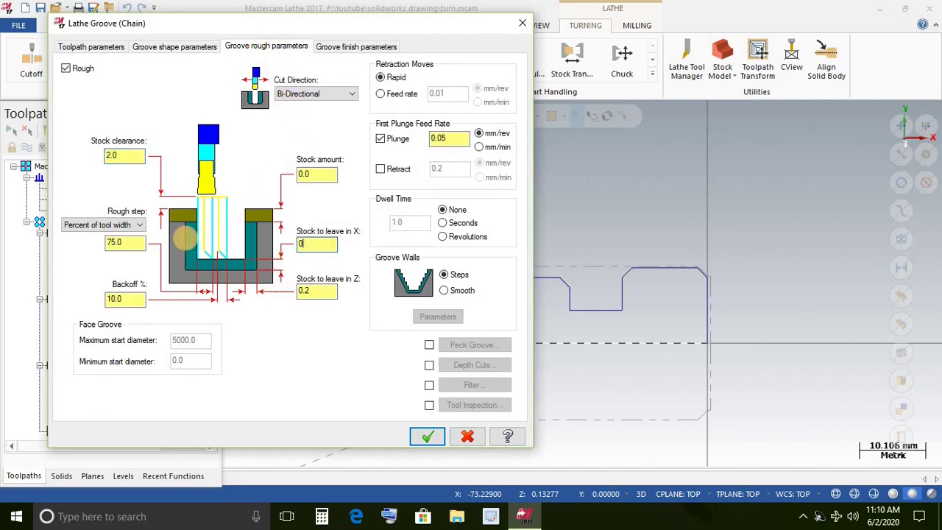
double_click(309, 292)
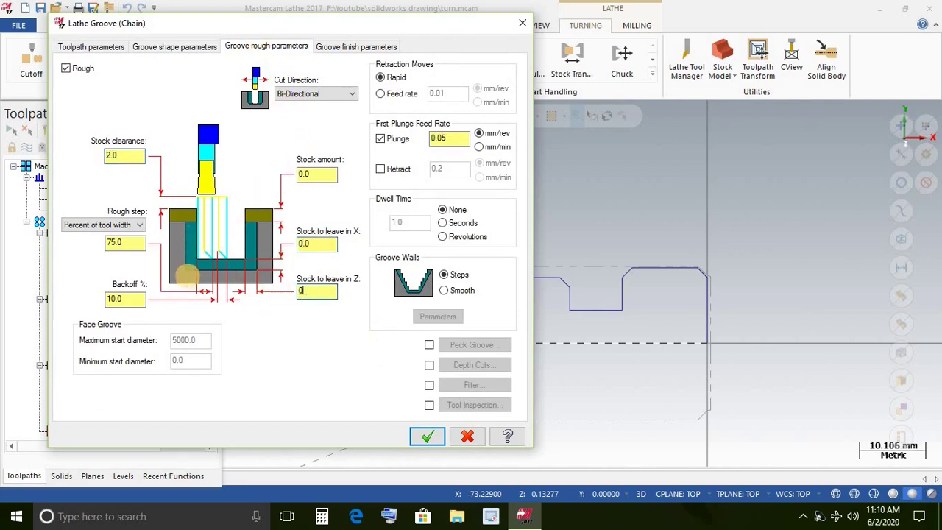
Step: Turn off the groove finish pass and generate the free-end groove toolpath
left_click(337, 48)
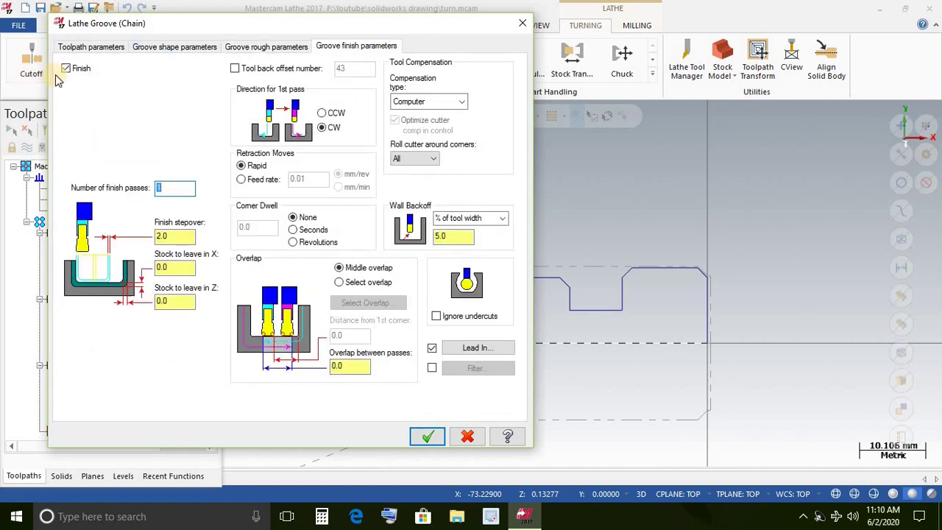
left_click(65, 69)
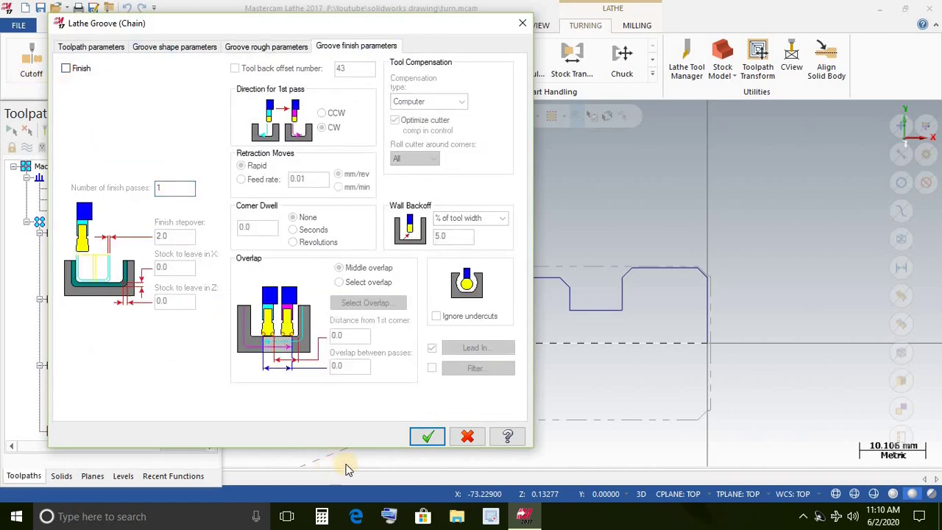
left_click(424, 437)
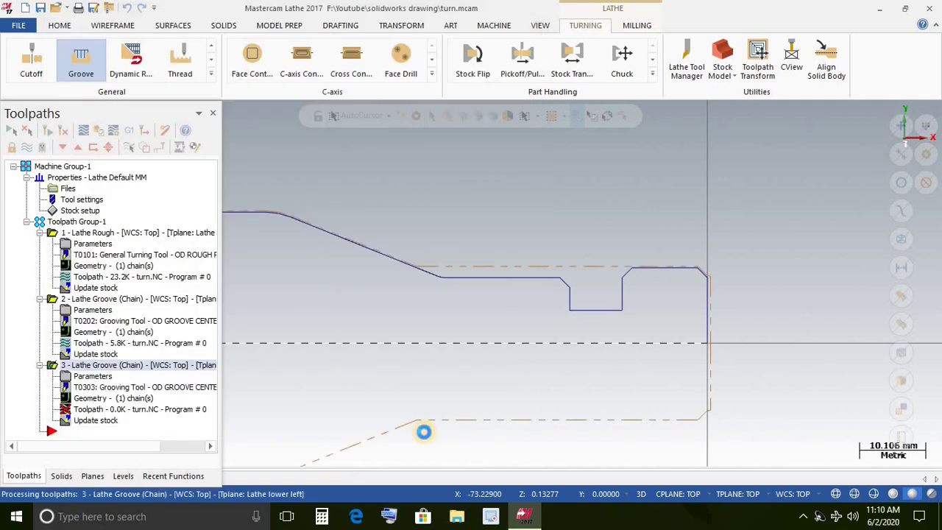
Step: Hide the free-end groove toolpath and examine the remaining stock outline along the grooves and taper
scroll(608, 270, "down", 3)
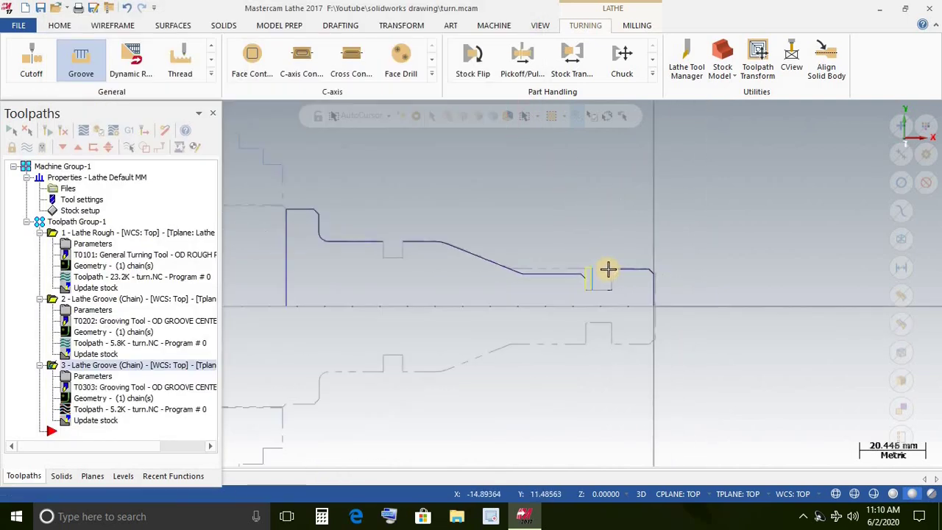
scroll(608, 269, "down", 2)
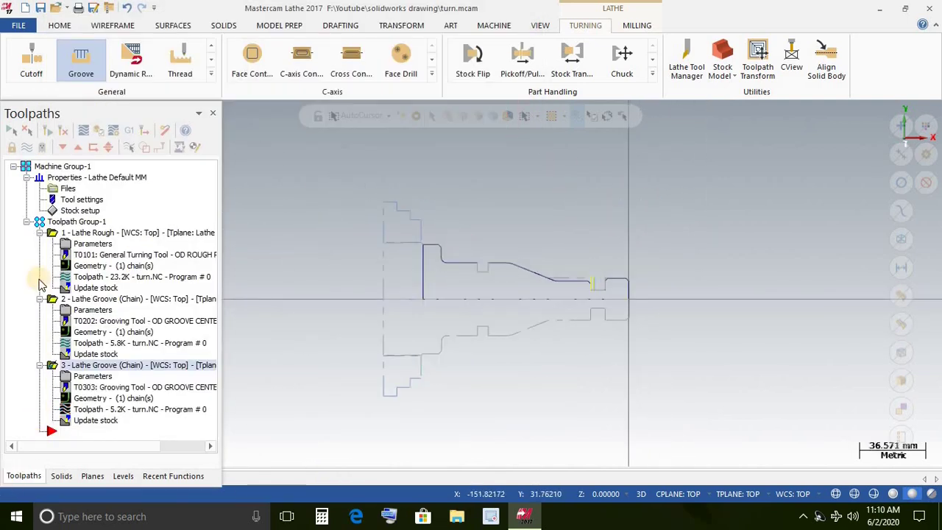
scroll(598, 278, "up", 1)
scroll(600, 280, "up", 3)
scroll(534, 279, "up", 1)
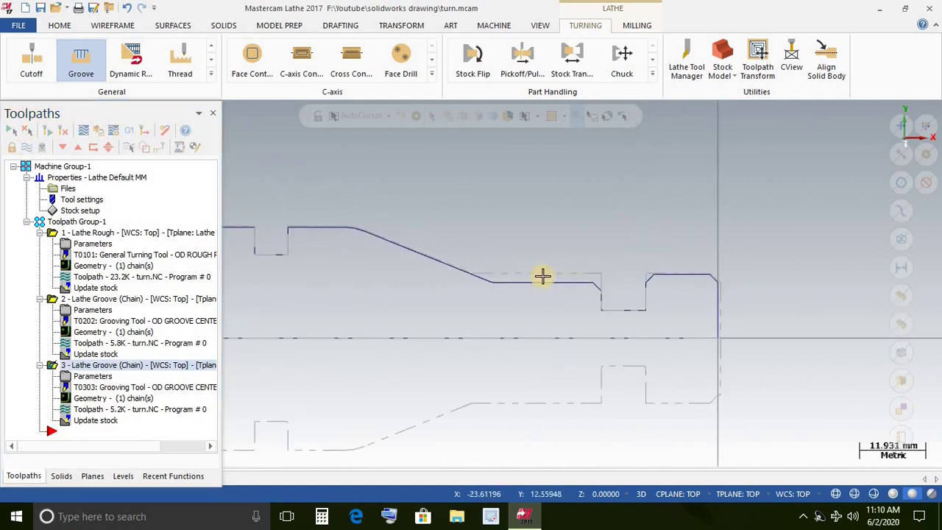
Step: Start a Finish toolpath and chain the upper profile from the free-end face to the large-diameter shoulder near the chuck
scroll(397, 232, "up", 3)
scroll(412, 229, "up", 5)
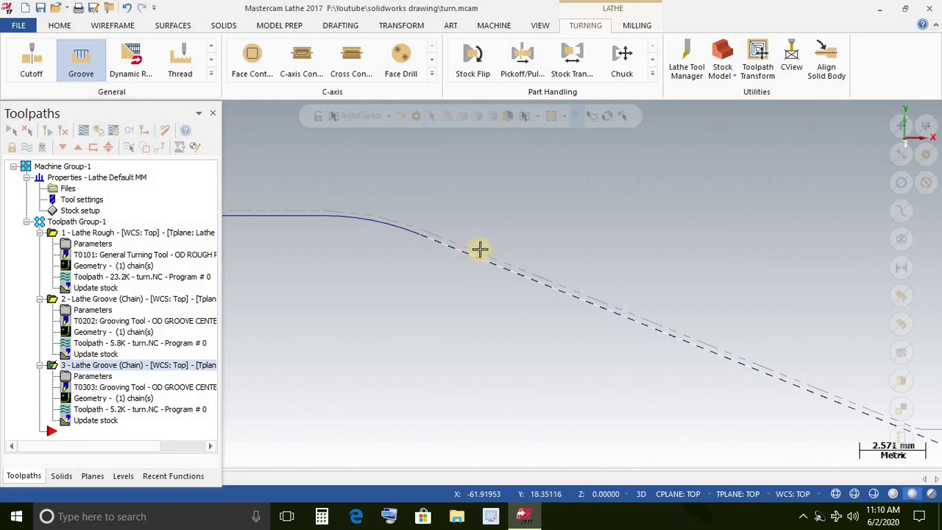
scroll(466, 248, "down", 9)
scroll(685, 222, "up", 1)
scroll(686, 222, "down", 1)
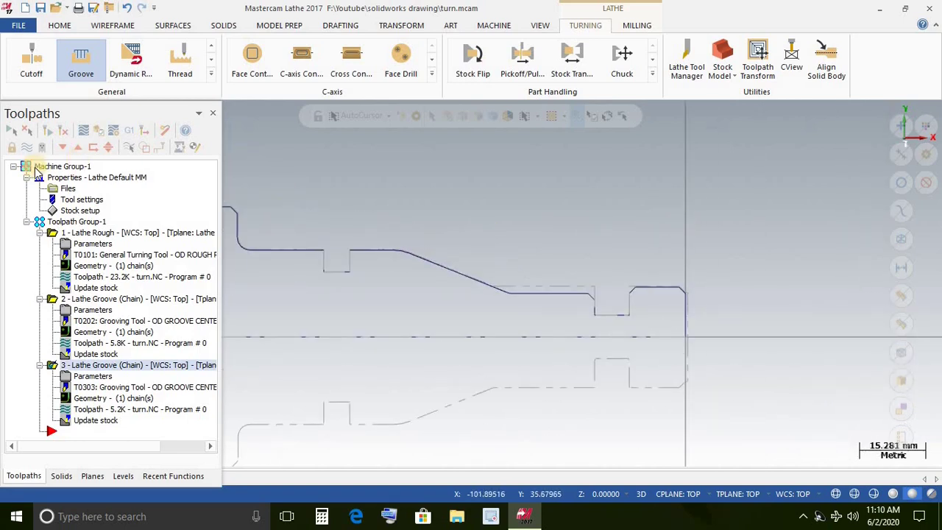
left_click(211, 46)
left_click(81, 59)
scroll(576, 243, "down", 1)
left_click(656, 296)
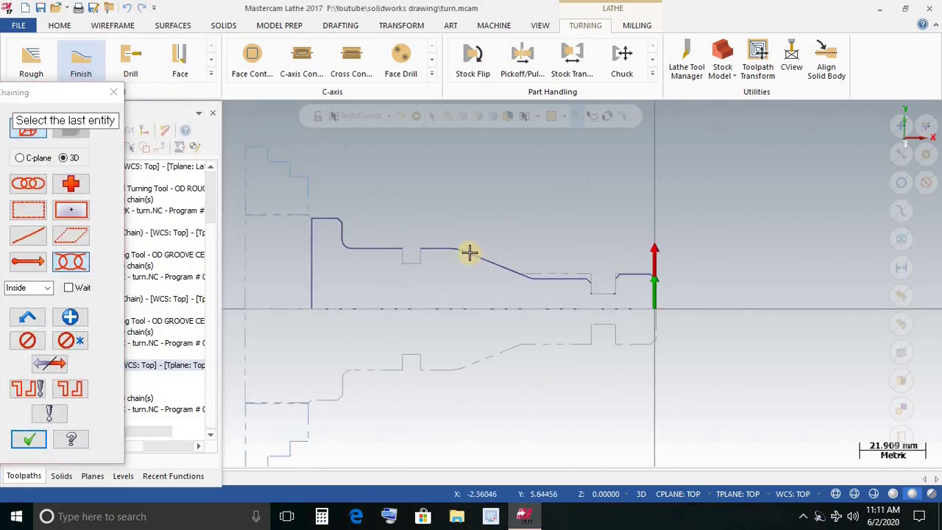
left_click(331, 219)
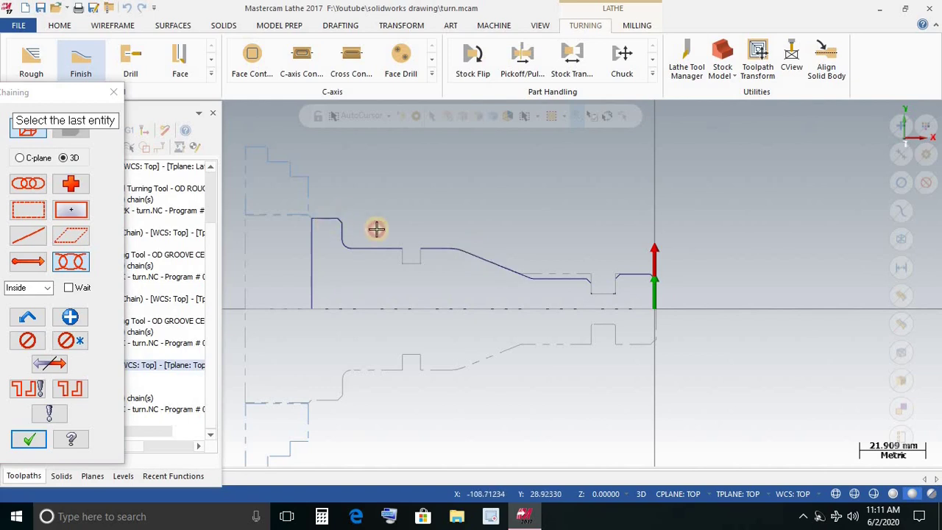
left_click(20, 436)
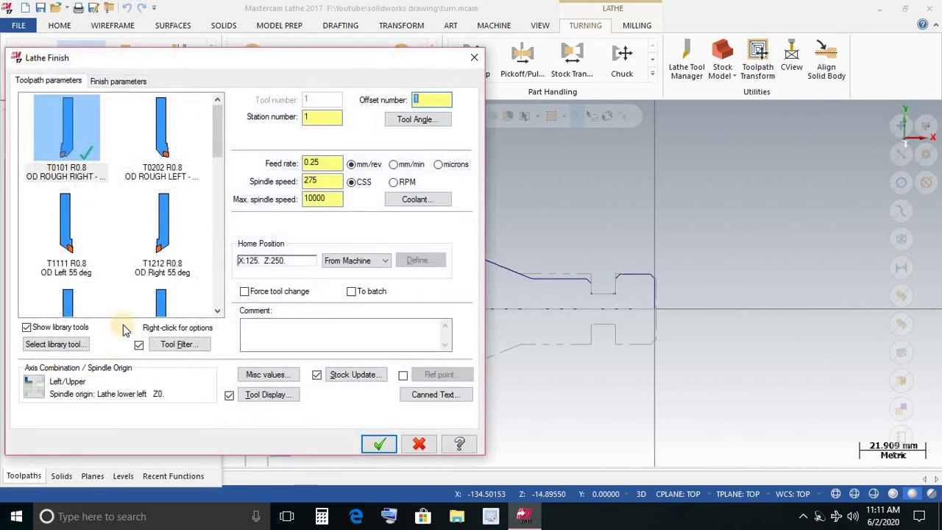
Step: Choose the T1212 OD Right 55 deg finishing tool and set its tool, offset and station numbers to 4
left_click(166, 267)
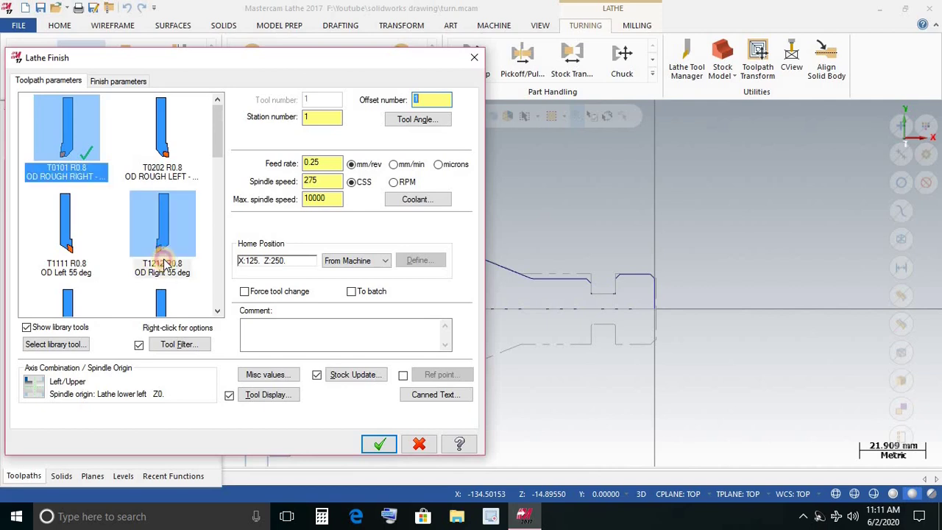
double_click(322, 99)
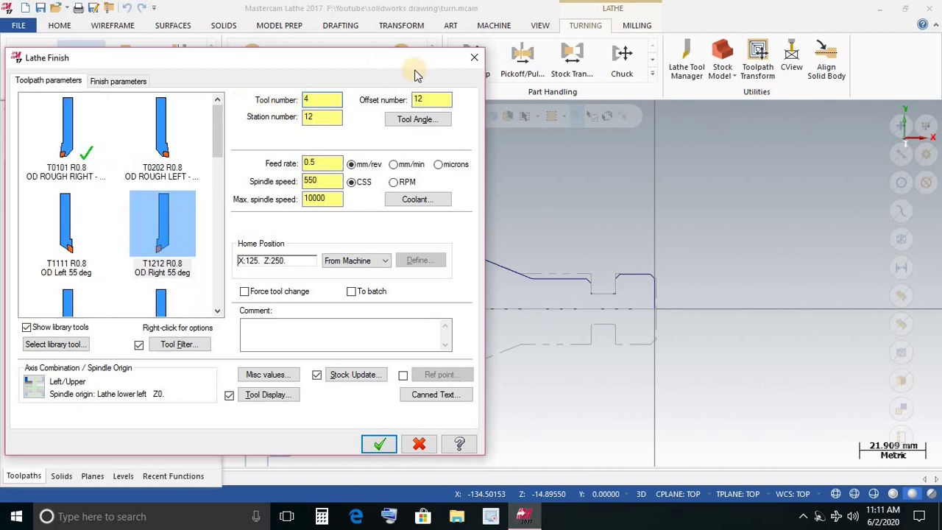
key("Tab")
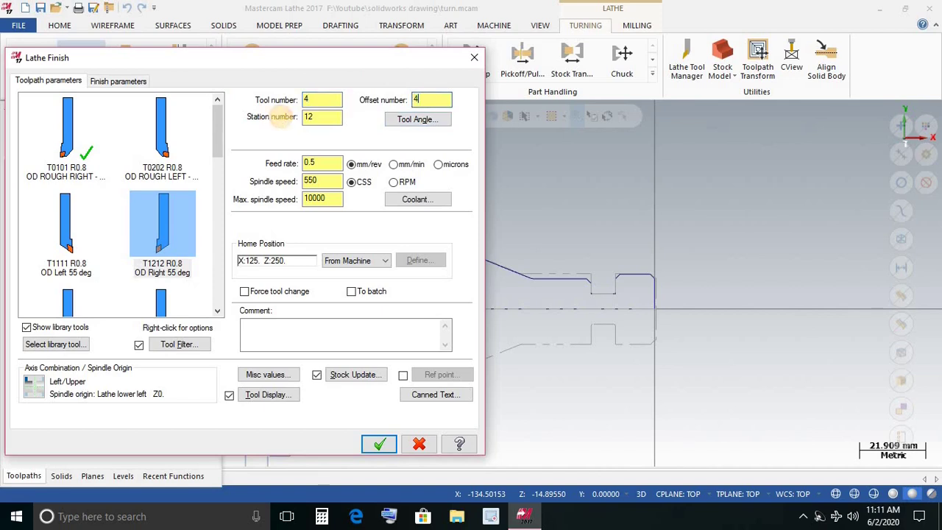
double_click(318, 120)
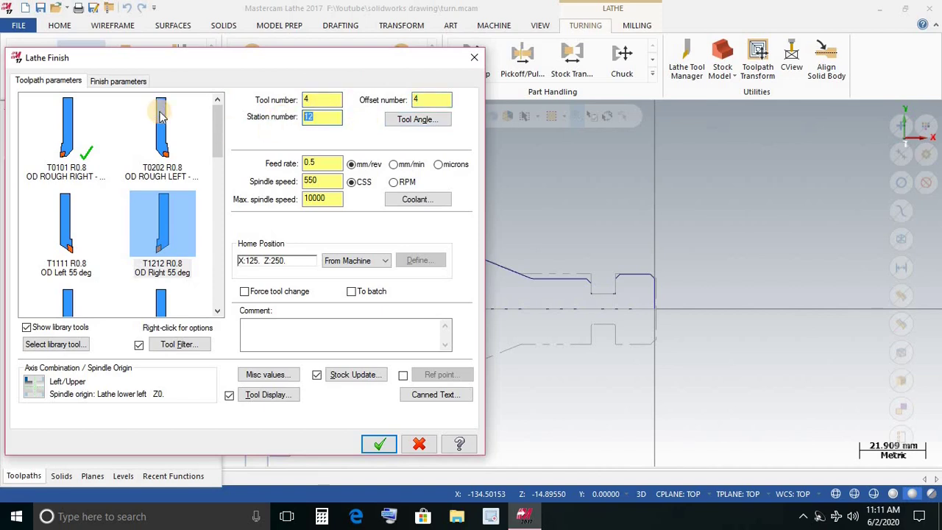
Step: Set the finish feed rate to 550 mm/min and the spindle speed to 3200 RPM
left_click(395, 182)
double_click(310, 163)
type("550")
key("Tab")
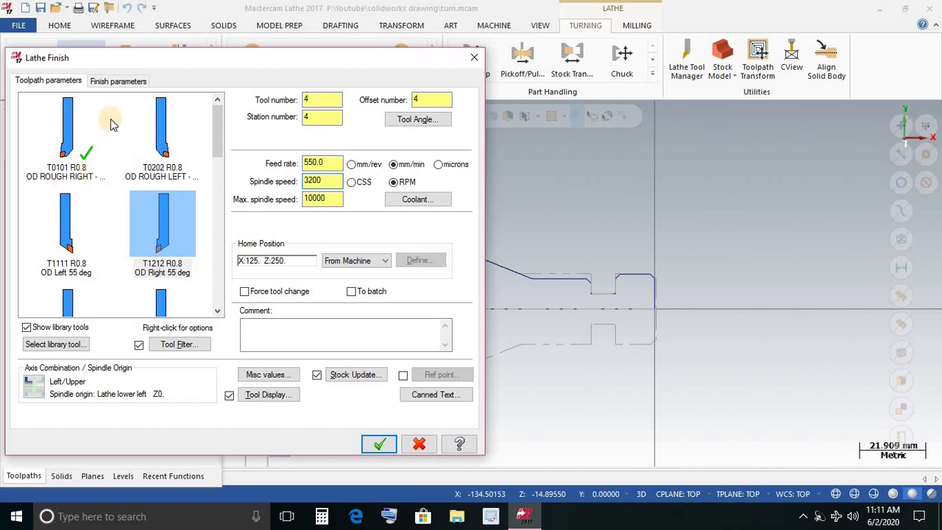
Step: Set the finish stepover to 0.1 and the number of finish passes to 2, and generate the profile finish toolpath
left_click(123, 81)
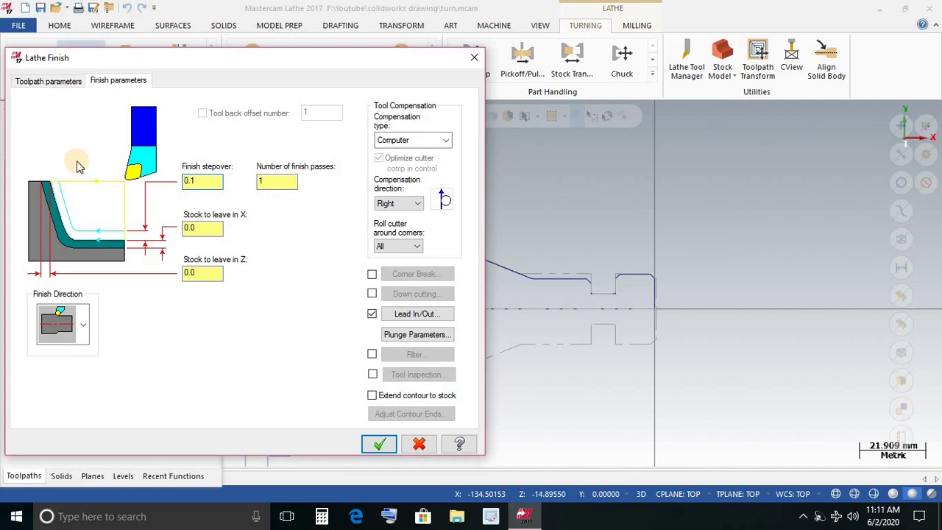
key("Tab")
left_click(180, 151)
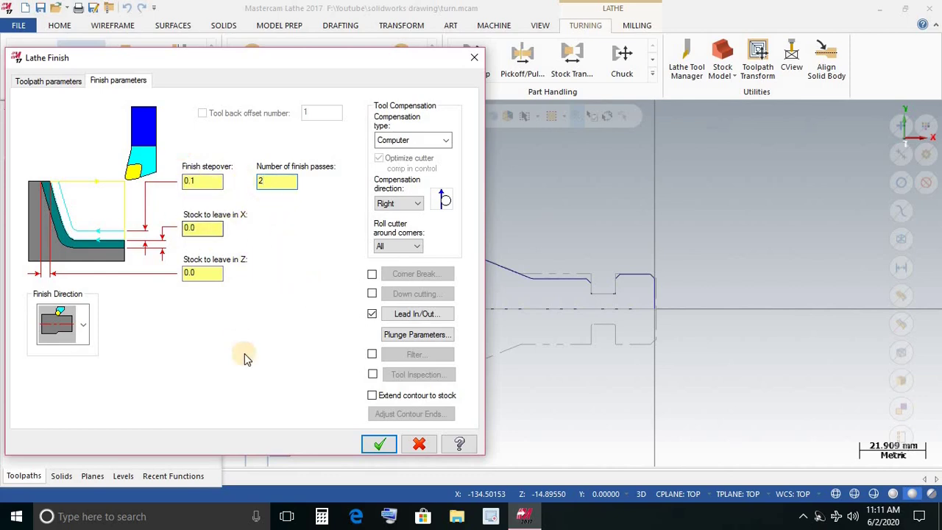
left_click(379, 445)
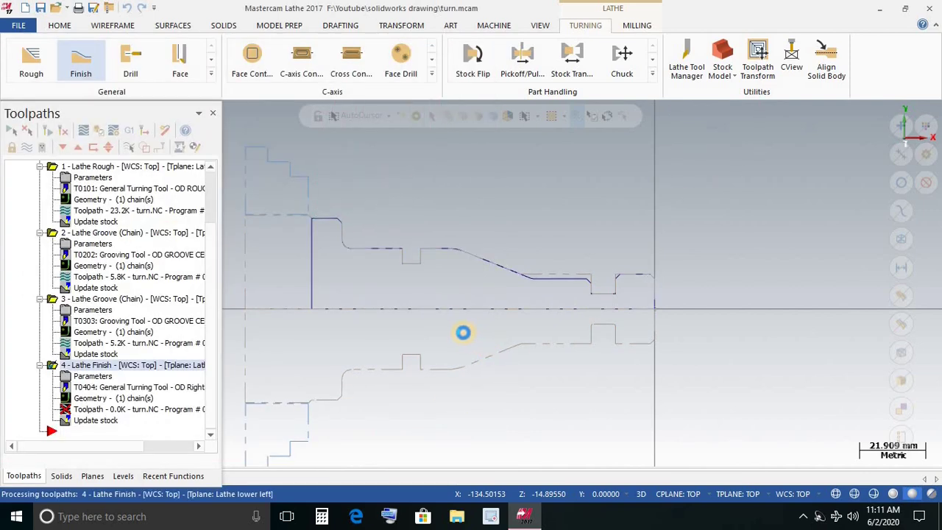
Step: Hide the profile finish toolpath and examine the remaining stock over the recessed diameter beside the free-end groove
scroll(589, 280, "up", 5)
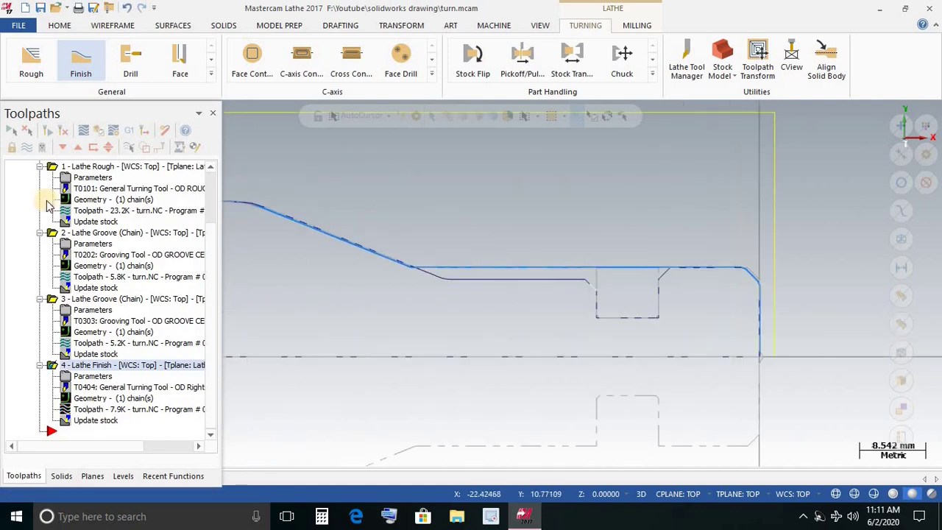
left_click(30, 148)
scroll(543, 270, "up", 2)
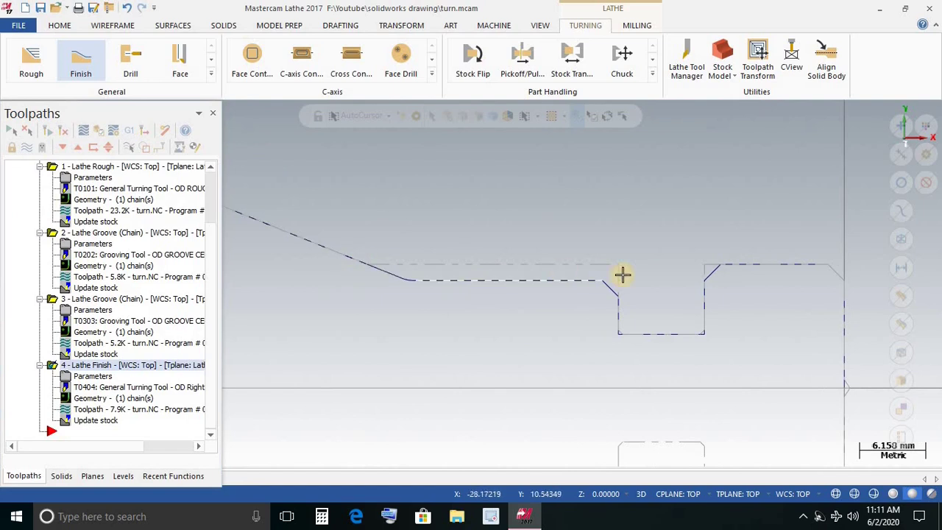
scroll(637, 254, "down", 2)
Step: Generate a second Finish toolpath from the groove's chuck-side chamfer along the recessed diameter to the taper, using the T0404 OD Right 55 deg tool
left_click(81, 65)
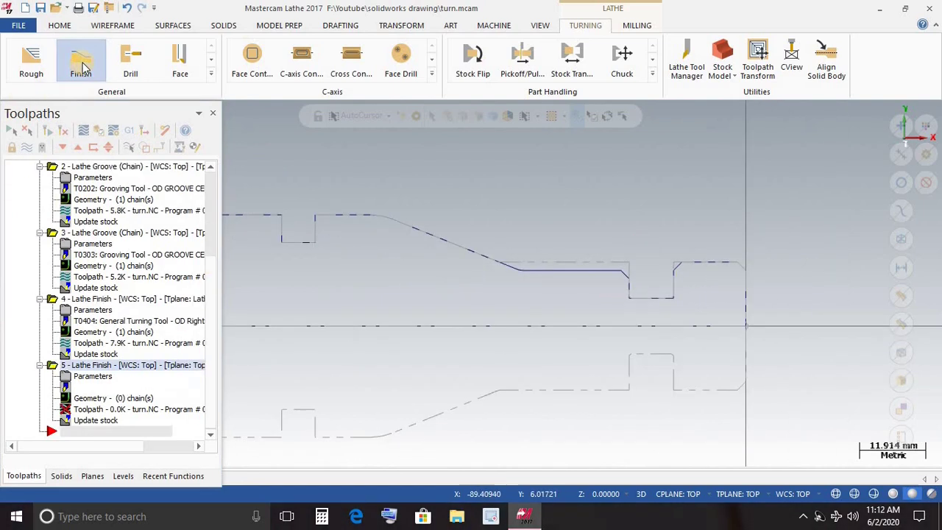
scroll(638, 289, "up", 1)
scroll(637, 289, "up", 2)
left_click(625, 271)
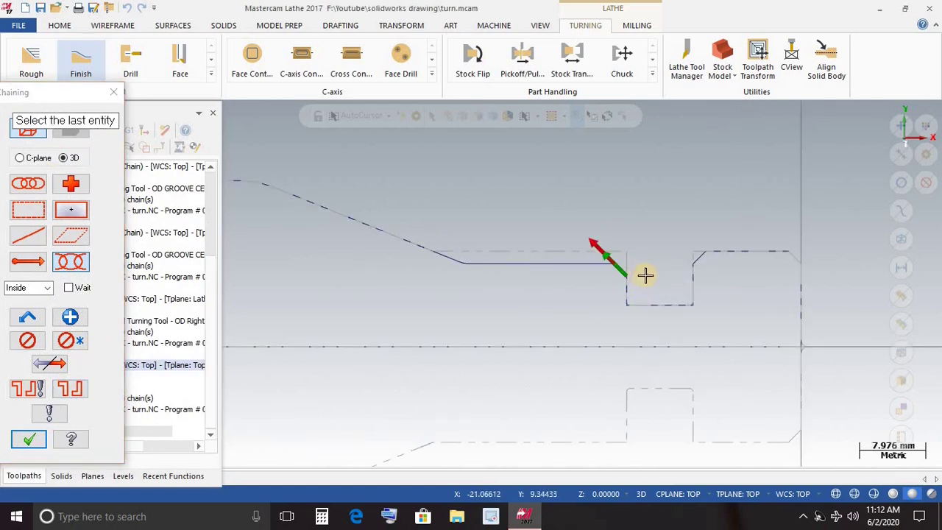
left_click(366, 229)
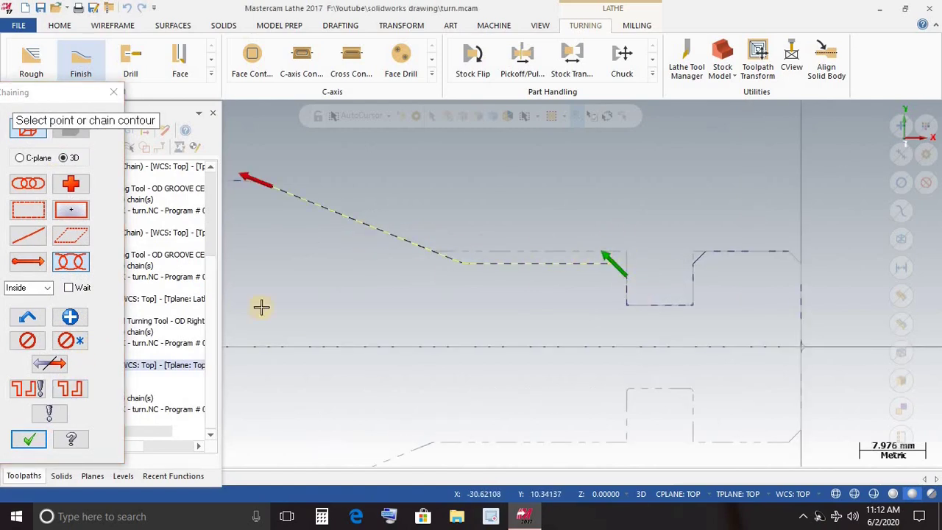
left_click(27, 440)
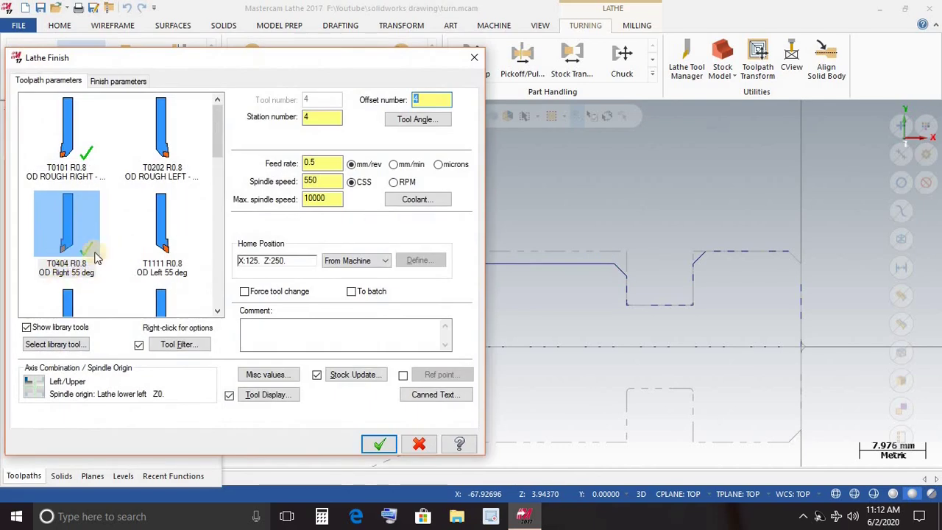
left_click(127, 81)
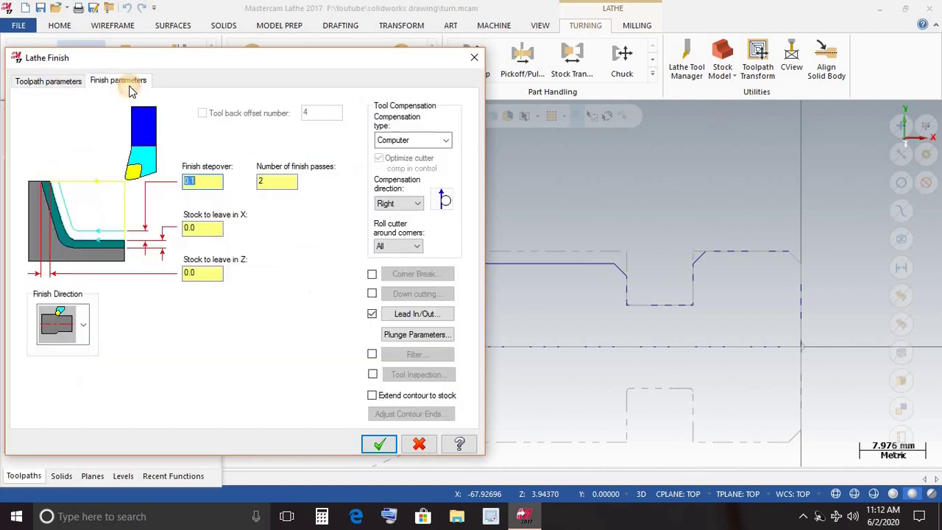
left_click(377, 444)
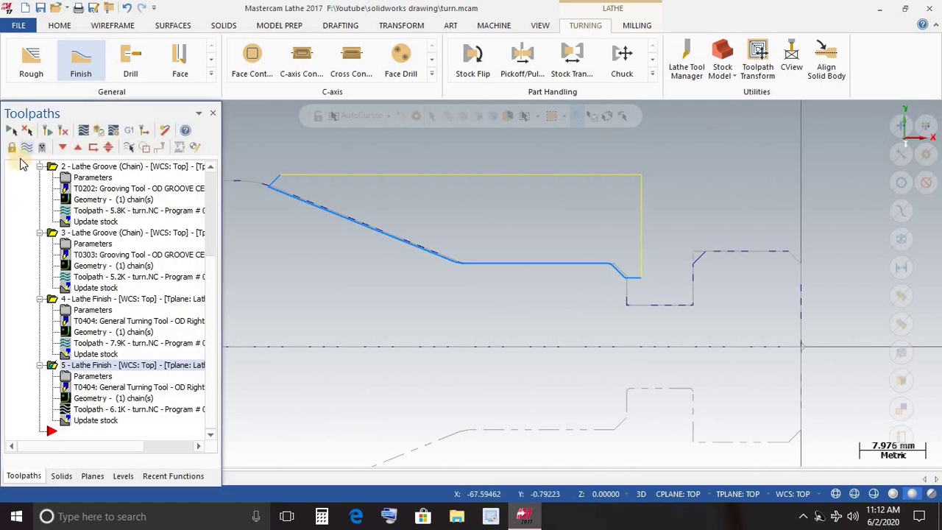
Step: Hide the second finish toolpath and examine the uncut chamfer on the free-end side of the groove
left_click(24, 148)
scroll(597, 307, "down", 4)
scroll(638, 277, "up", 2)
scroll(638, 277, "up", 6)
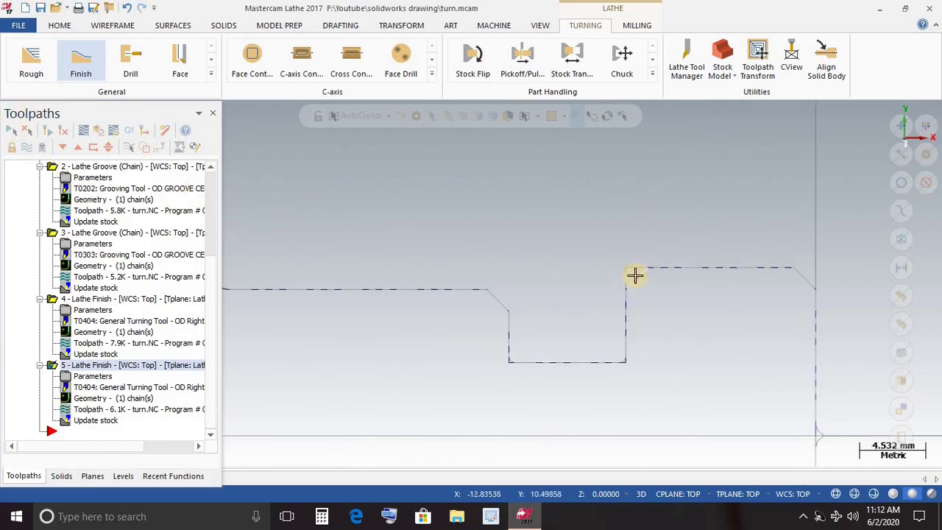
Step: Start a third Finish toolpath and chain the groove's free-end-side chamfer, directed outward from the groove wall
left_click(81, 59)
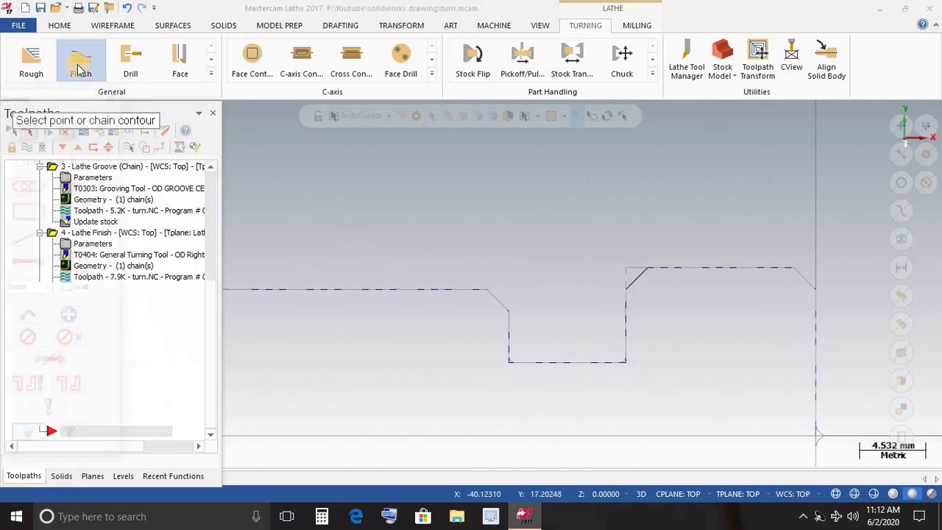
left_click(639, 286)
left_click(49, 362)
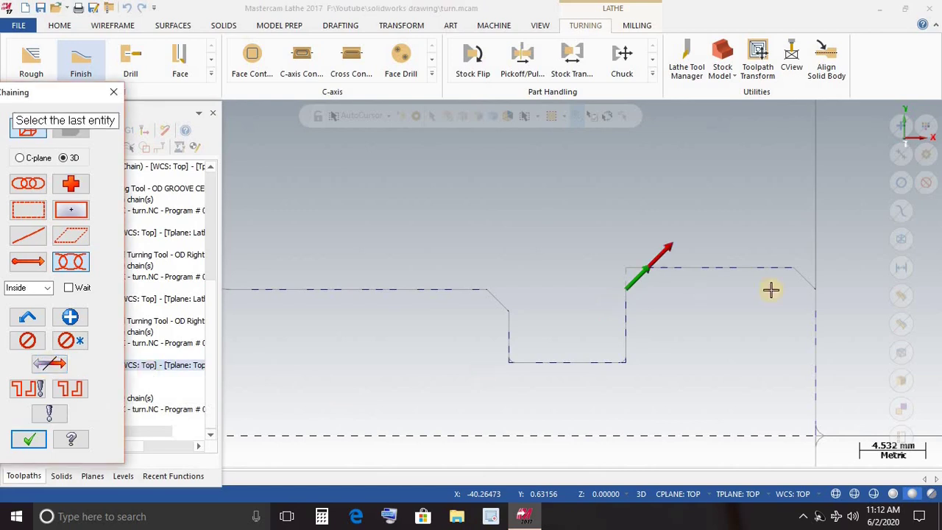
left_click(28, 439)
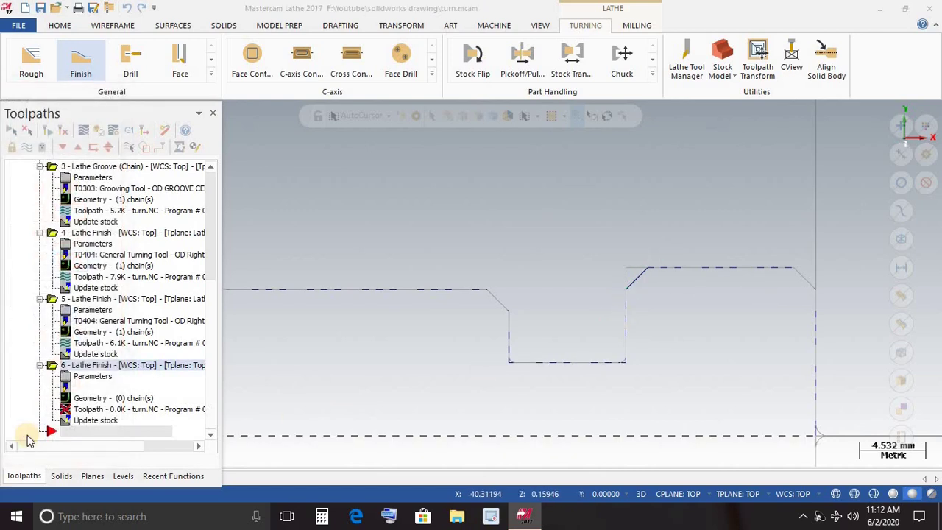
Step: Choose the T2222 OD Finish Left 35 deg tool and set its tool, offset and station numbers to 5
scroll(123, 248, "down", 2)
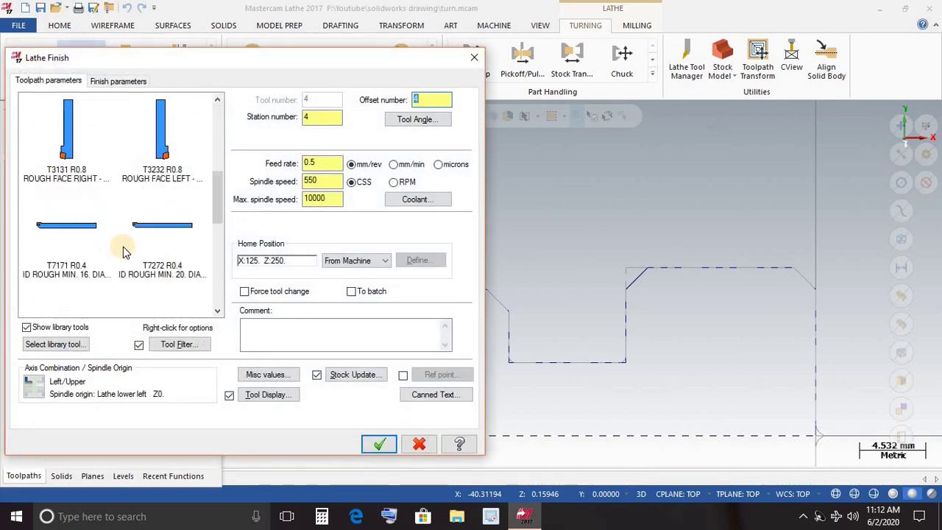
scroll(125, 245, "up", 1)
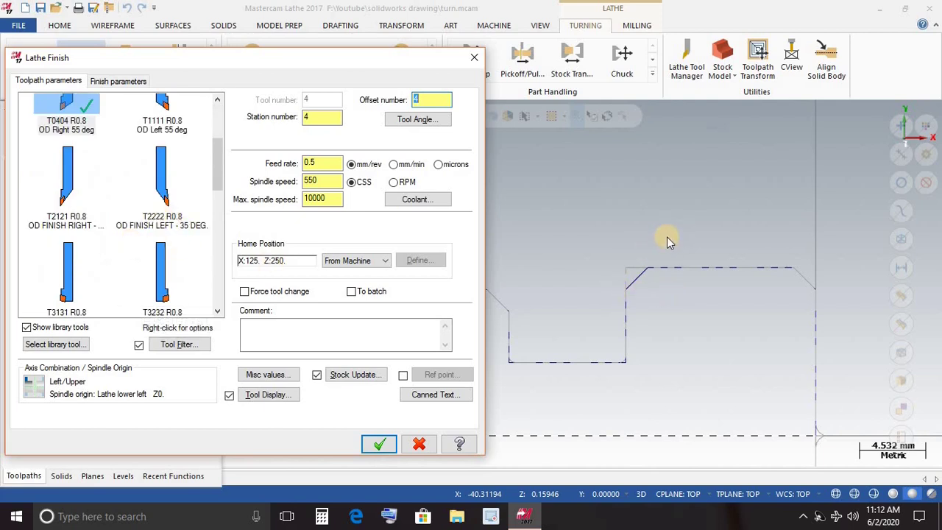
left_click(165, 200)
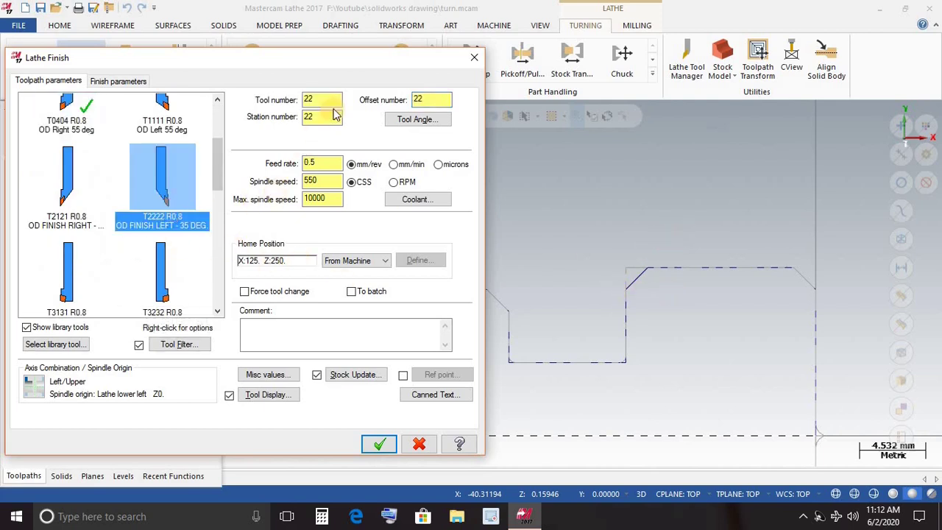
left_click(302, 101)
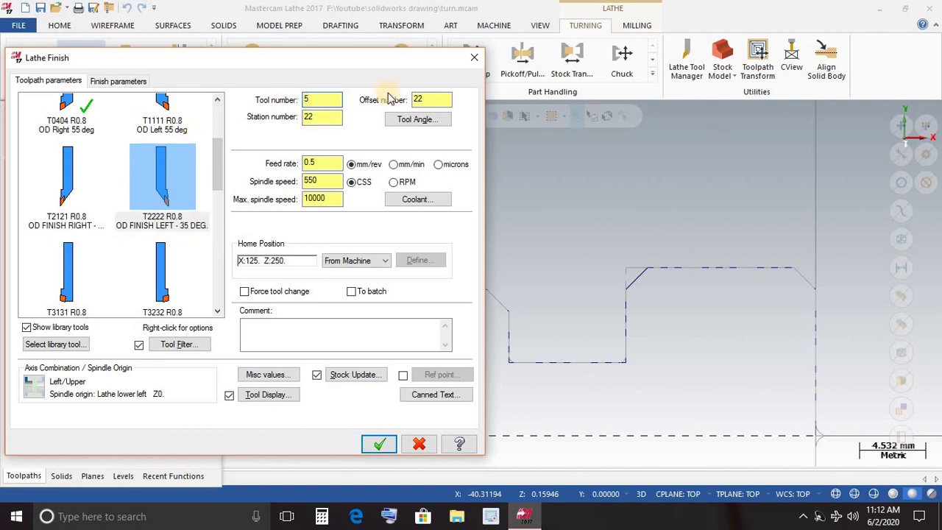
double_click(421, 96)
left_click(294, 133)
double_click(307, 115)
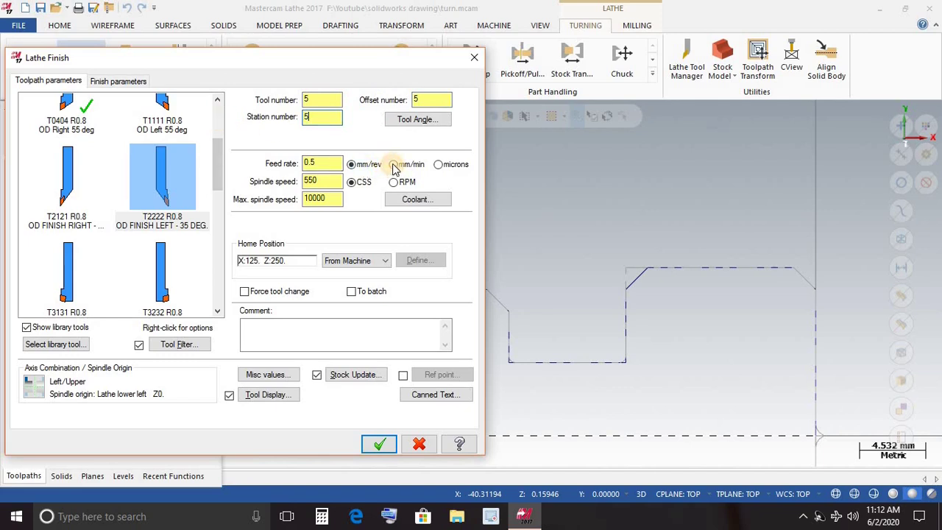
Step: Set the feed rate to 550 mm/min and the spindle speed to 3200 RPM, and generate the chamfer finish toolpath
double_click(320, 162)
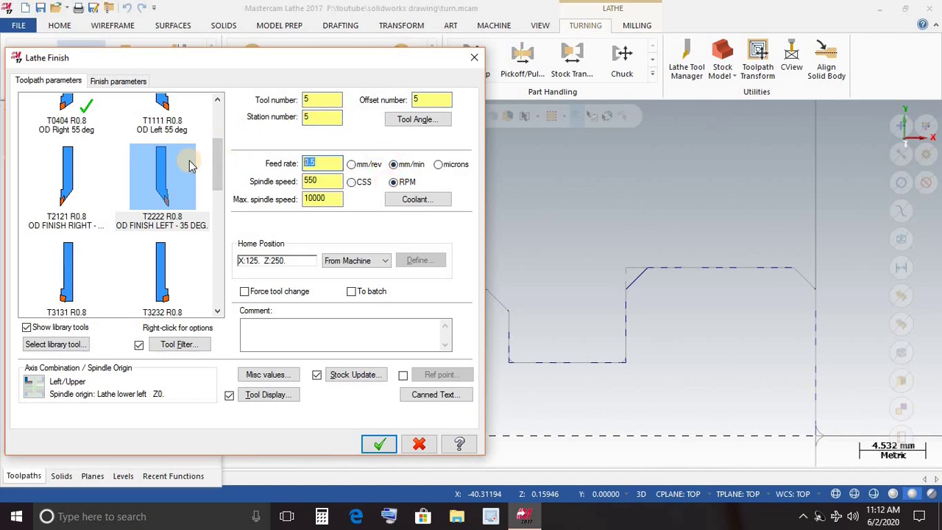
mouse_move(190, 166)
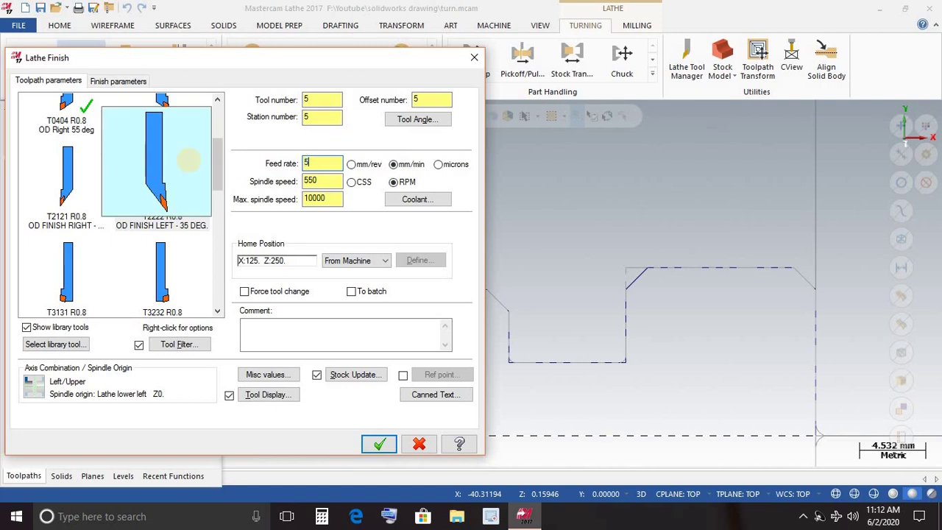
double_click(323, 180)
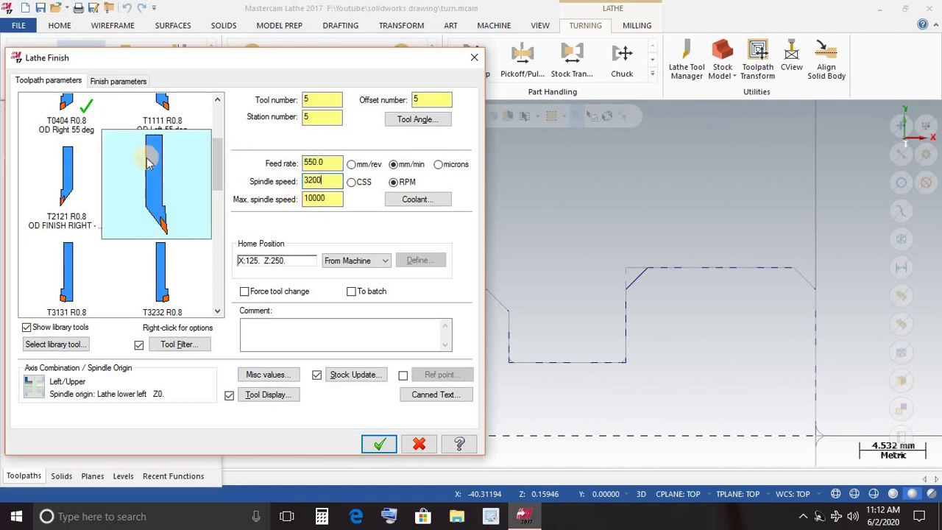
left_click(117, 81)
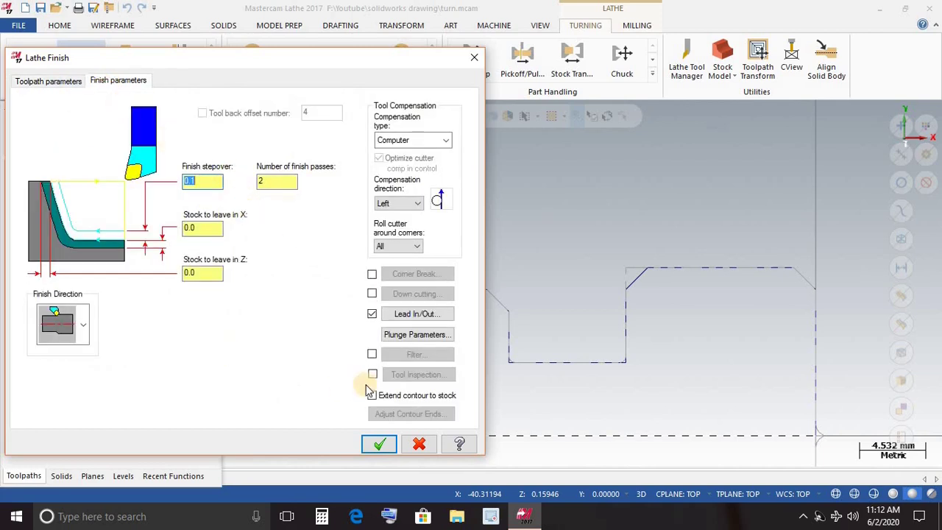
left_click(380, 445)
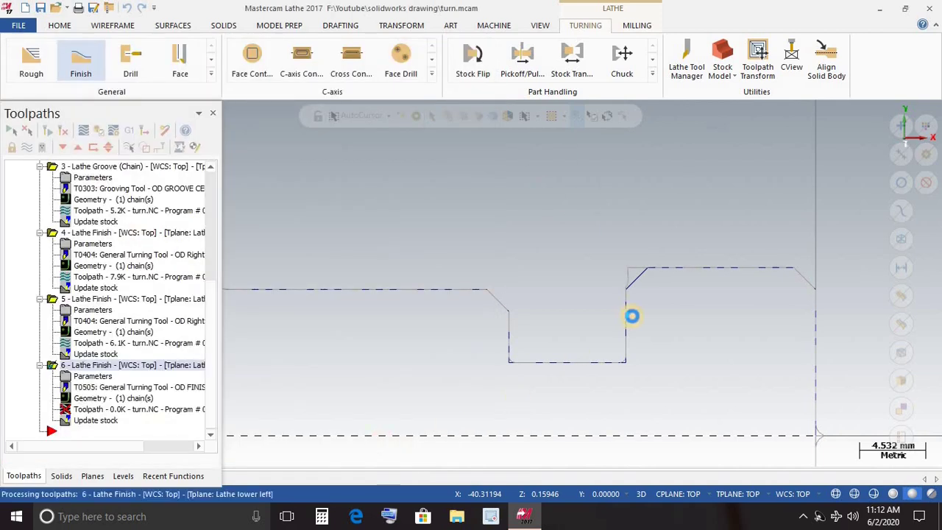
Step: Display the toolpaths of every operation in Toolpath Group-1 and regenerate the selected operations
scroll(629, 275, "down", 5)
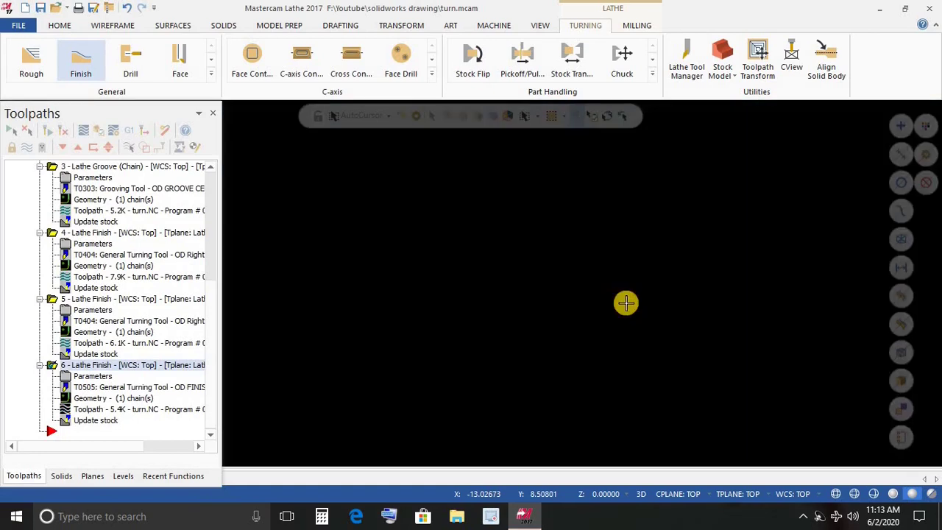
scroll(606, 318, "down", 3)
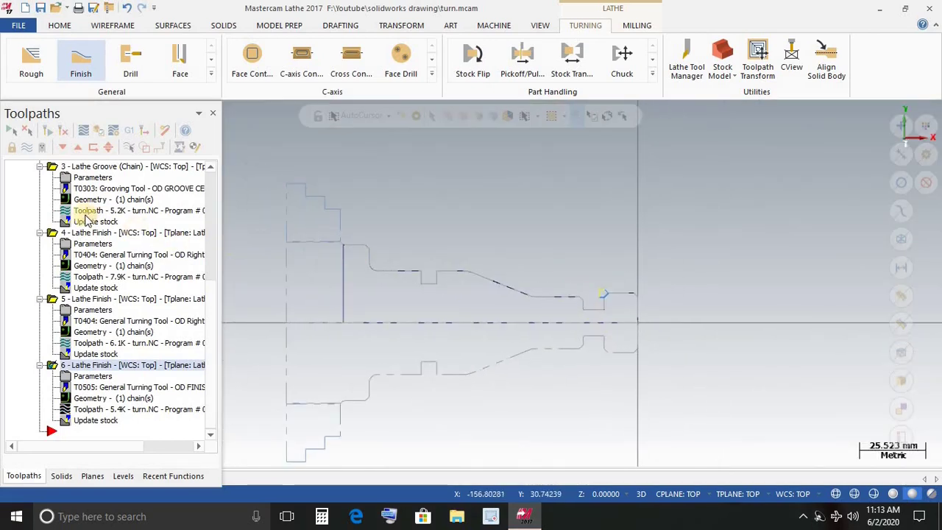
left_click_drag(214, 324, 212, 191)
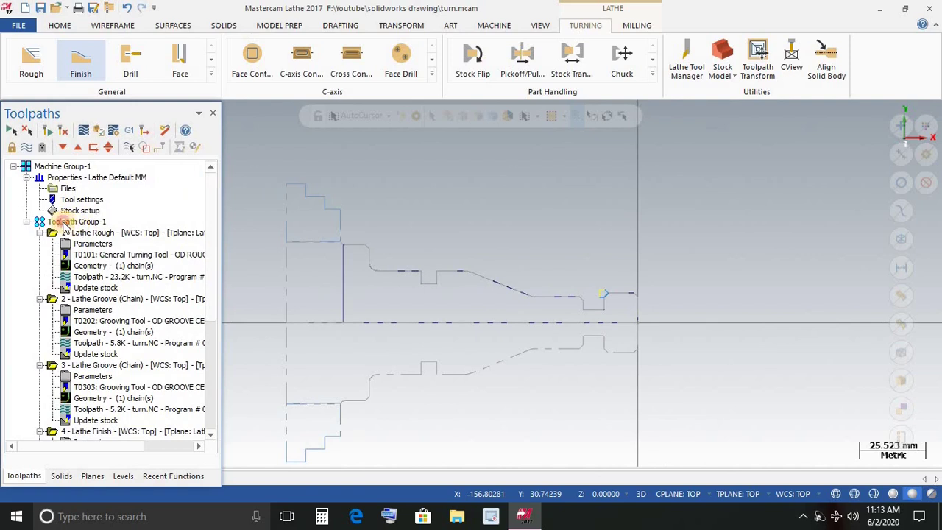
left_click(26, 147)
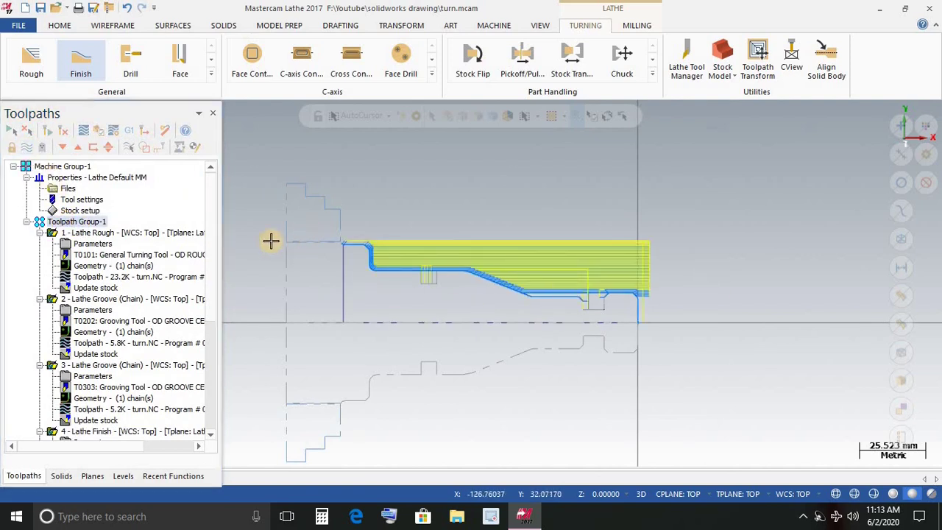
left_click(46, 130)
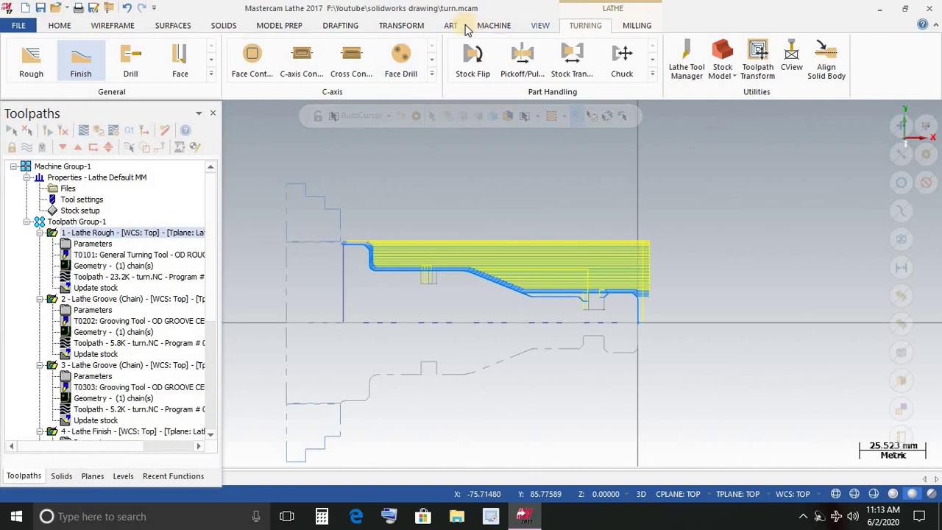
Step: Open the machine simulation in verify mode at full window size and show the chuck, stock and tool in isometric view
left_click(493, 27)
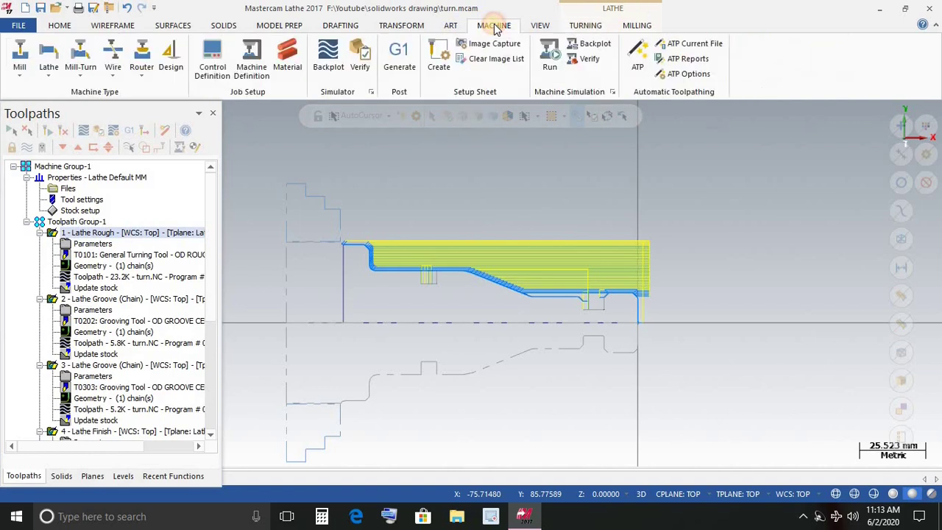
left_click(593, 62)
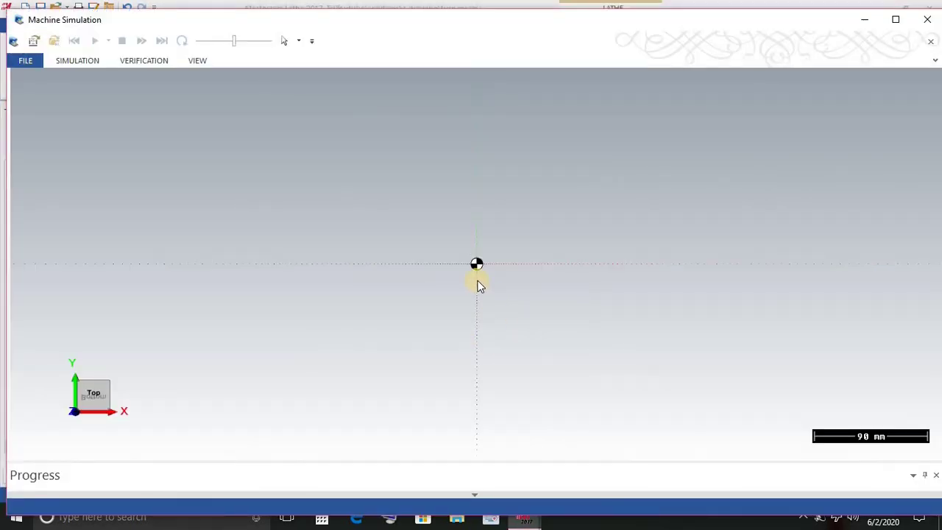
left_click(891, 20)
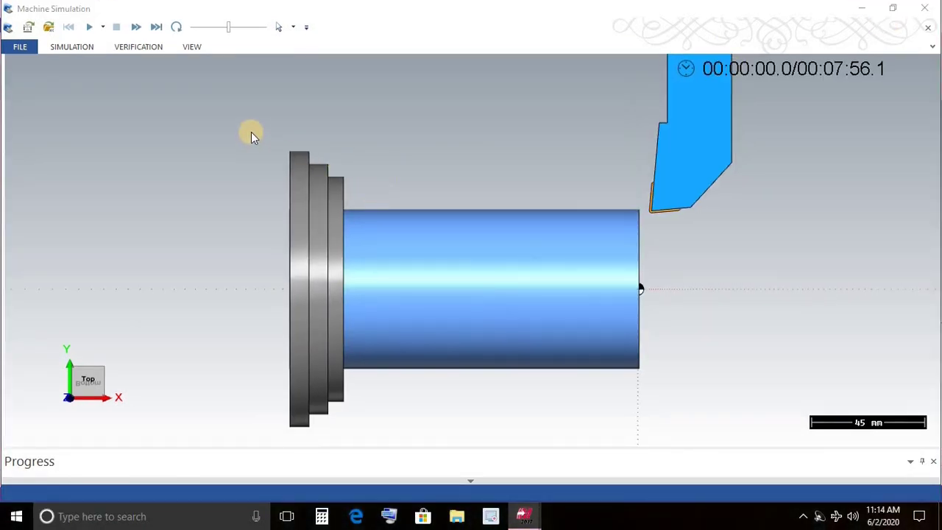
right_click(251, 133)
left_click(336, 214)
scroll(353, 273, "down", 3)
scroll(388, 196, "up", 4)
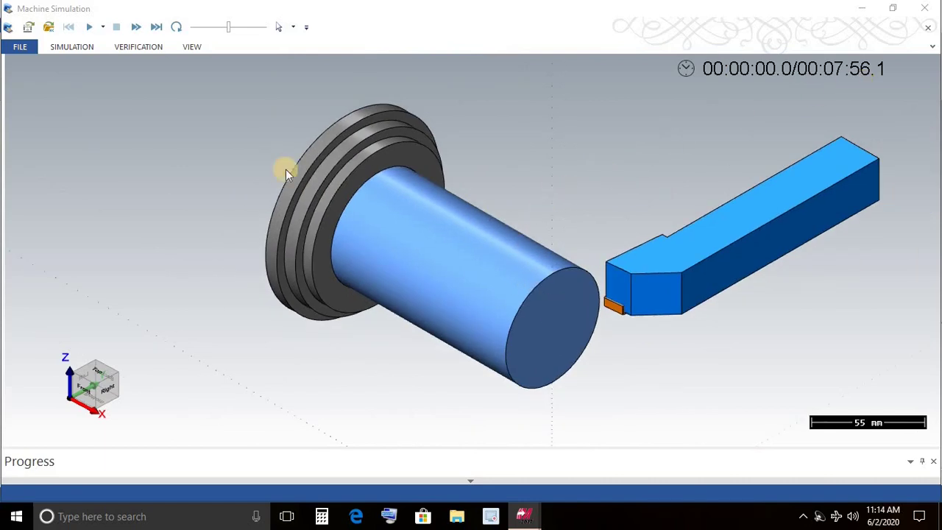
Step: Play the machining simulation, adjust its playback speed and examine the roughing, grooving and chamfer finishing cuts on the shaft
left_click(91, 28)
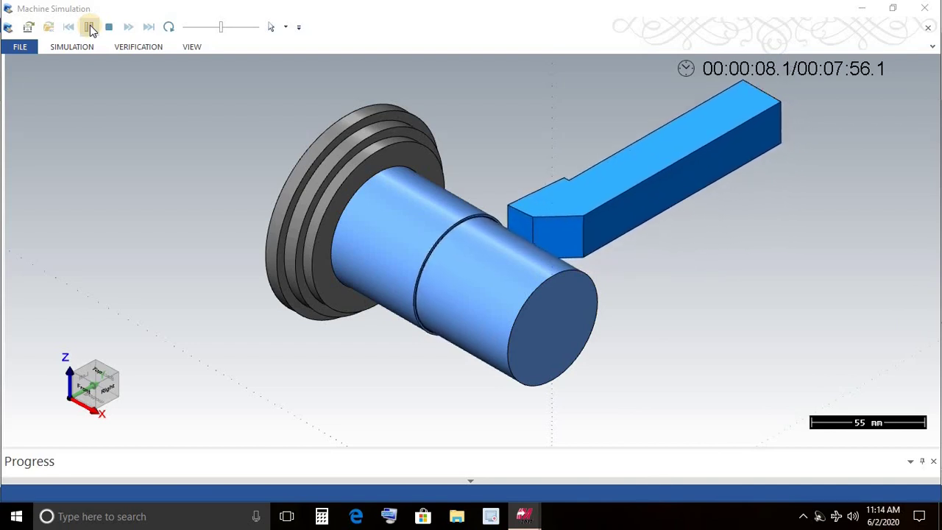
left_click(90, 27)
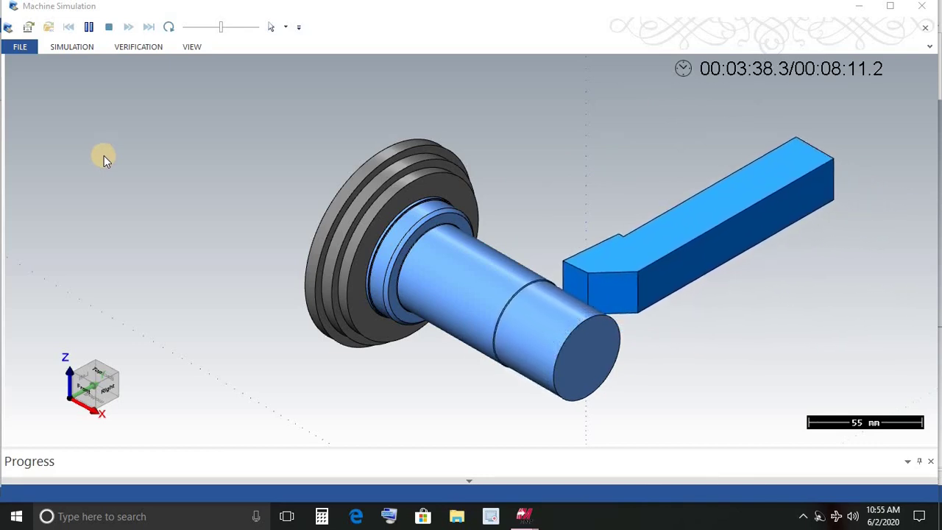
left_click(229, 29)
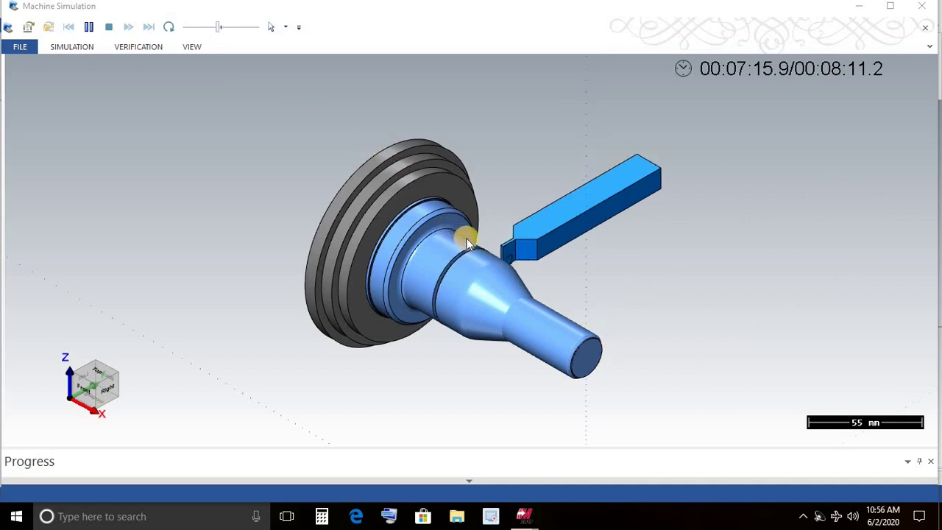
scroll(478, 249, "up", 3)
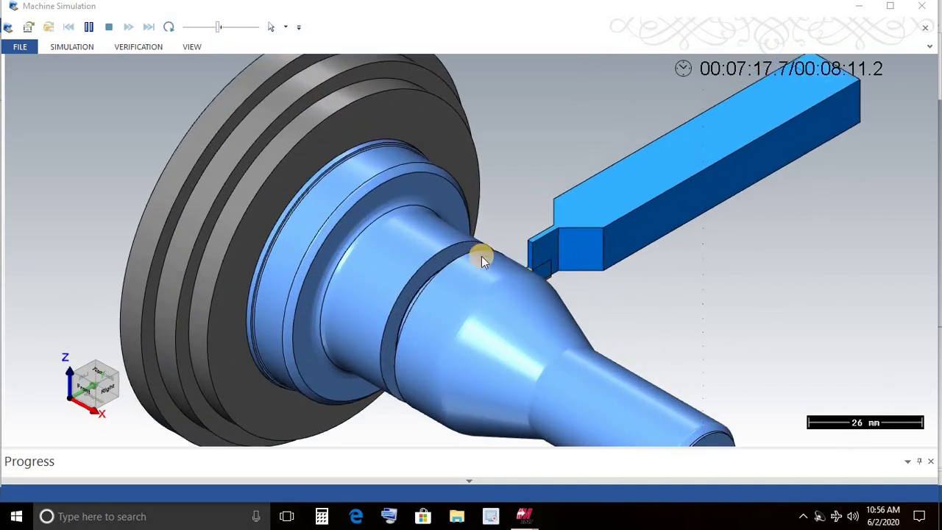
scroll(482, 255, "down", 2)
middle_click_drag(482, 254, 618, 343)
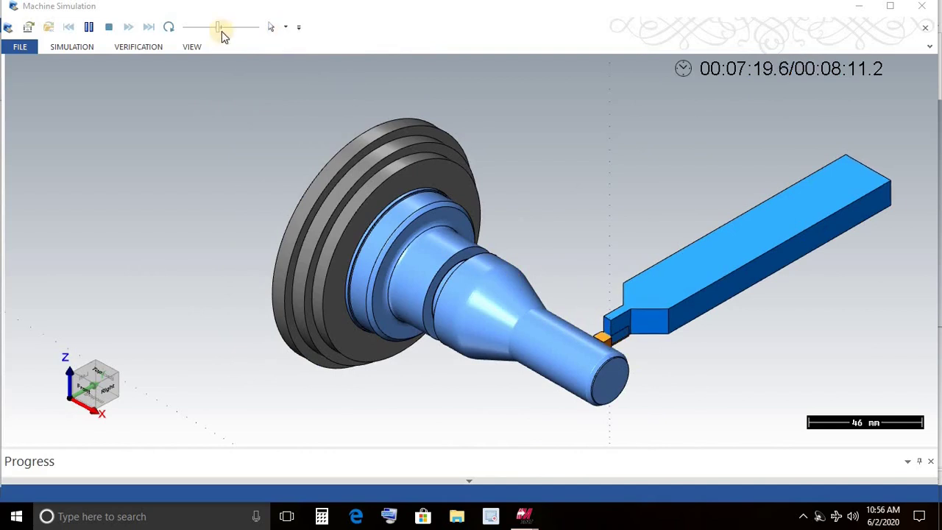
left_click_drag(230, 28, 224, 32)
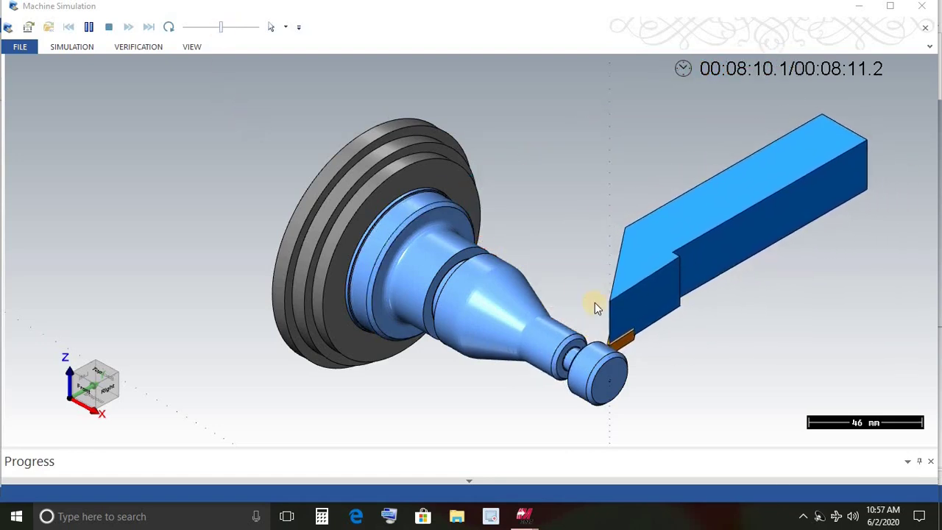
scroll(607, 343, "up", 3)
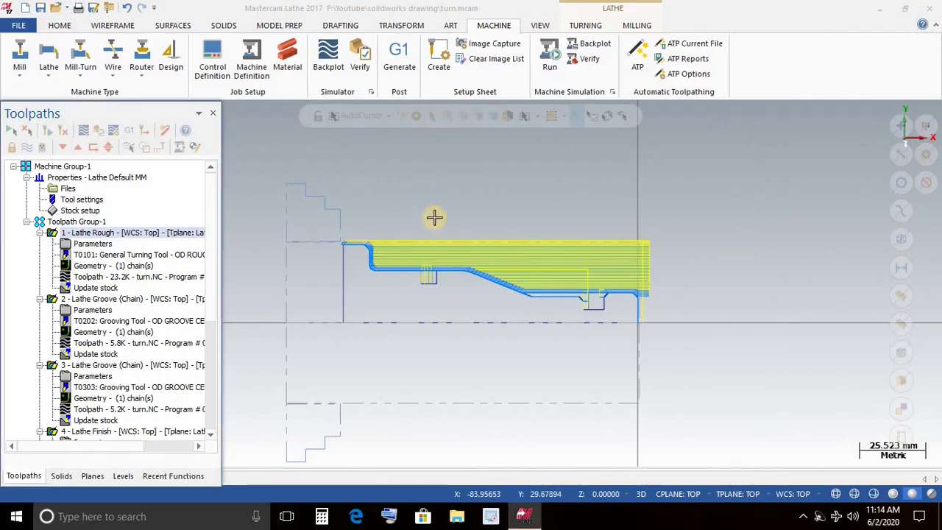
Step: Post-process the operations to an NC file and save it to the Desktop as turn
left_click(129, 127)
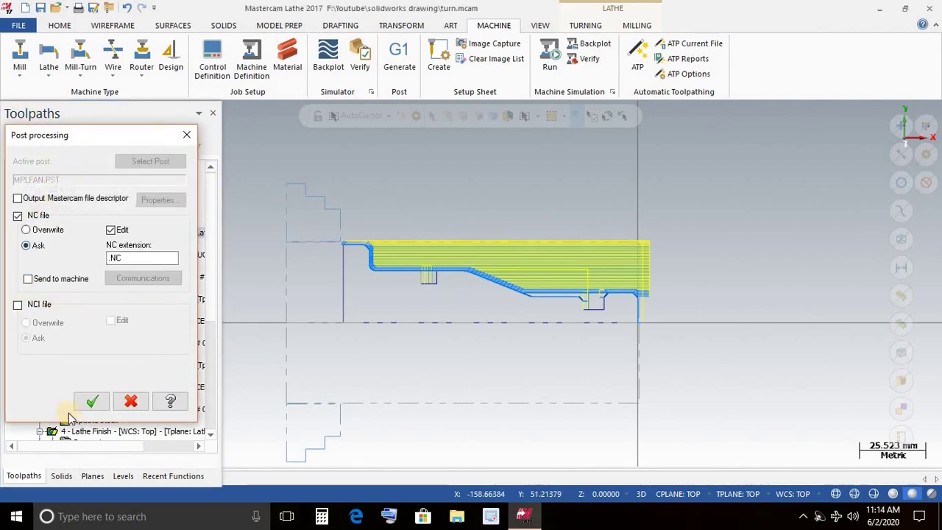
left_click(104, 403)
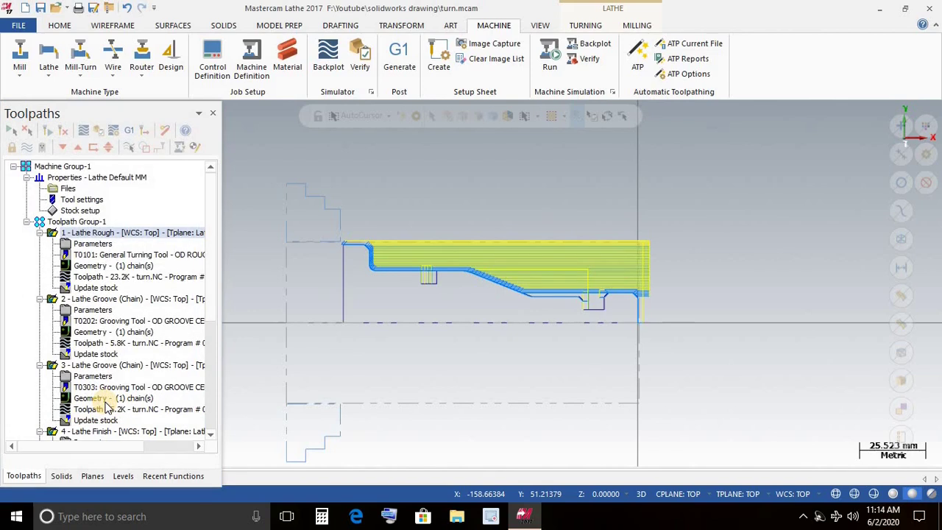
left_click(296, 302)
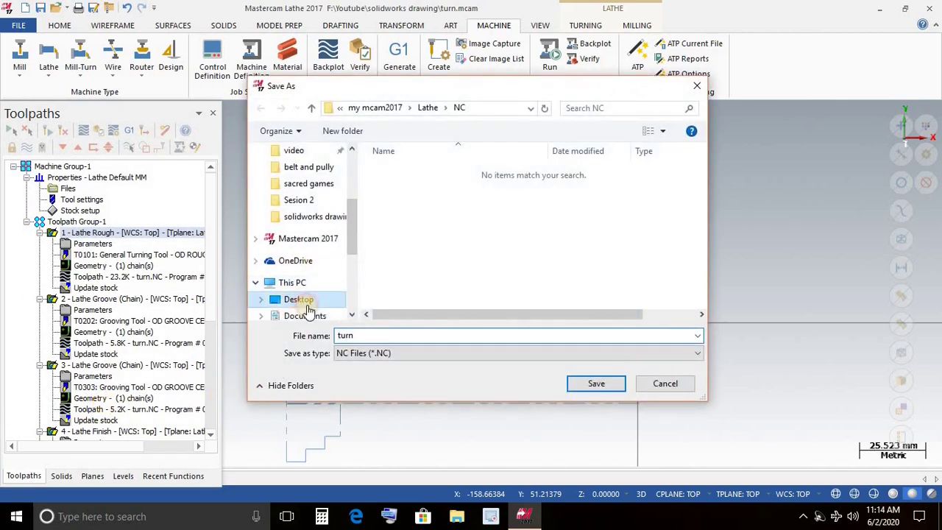
left_click(596, 383)
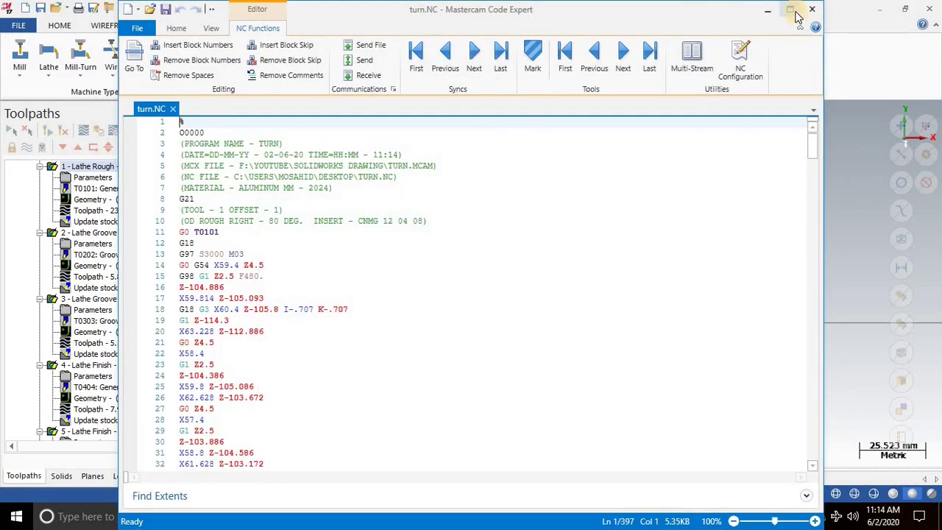
Step: Enlarge the Mastercam Code Expert window and review the posted G-code in turn.NC, from the program header through the roughing passes
left_click(792, 10)
scroll(84, 287, "down", 14)
scroll(84, 287, "up", 14)
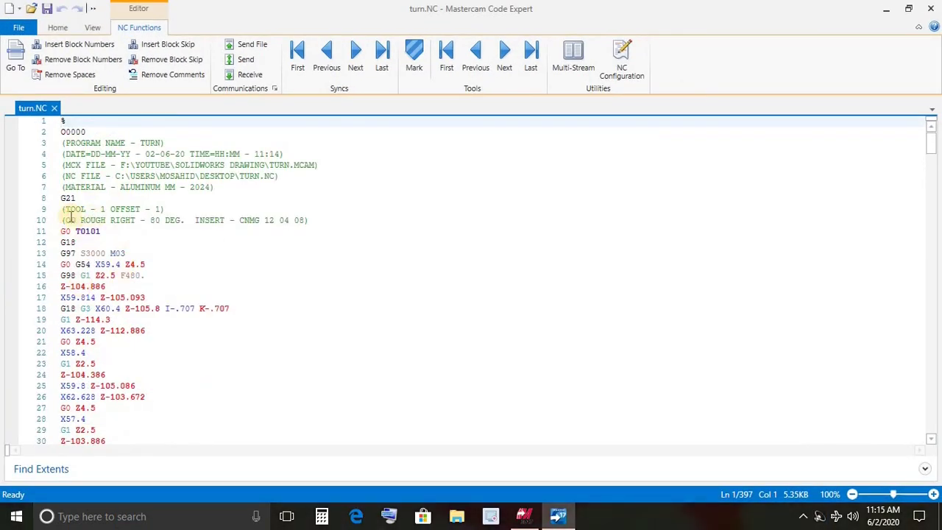
scroll(110, 301, "down", 20)
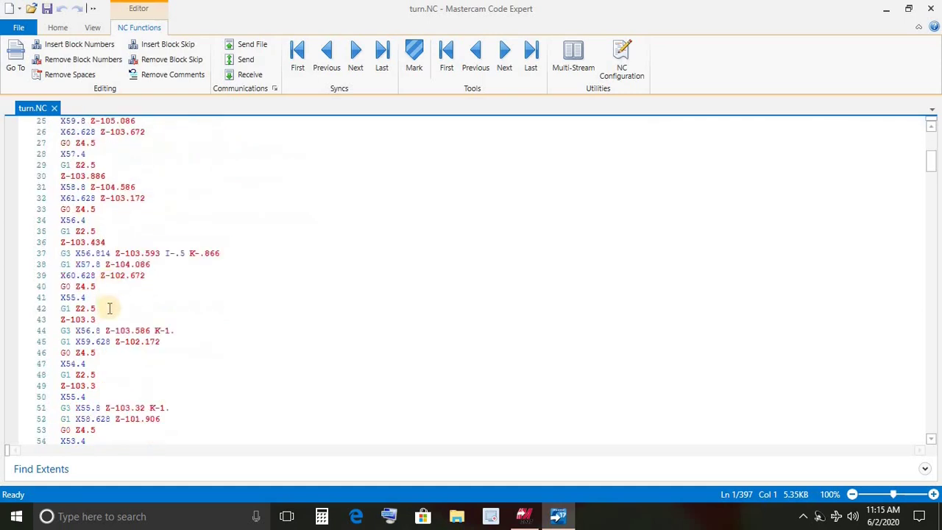
scroll(92, 360, "up", 20)
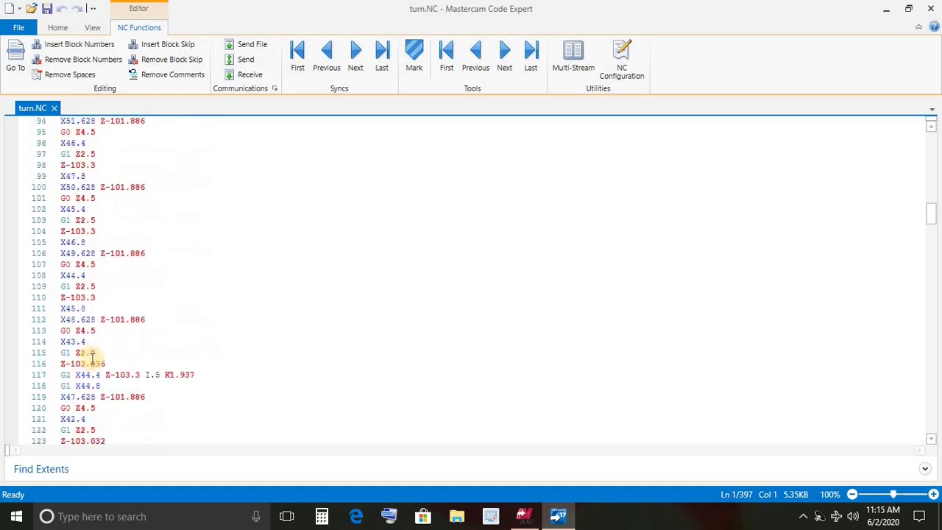